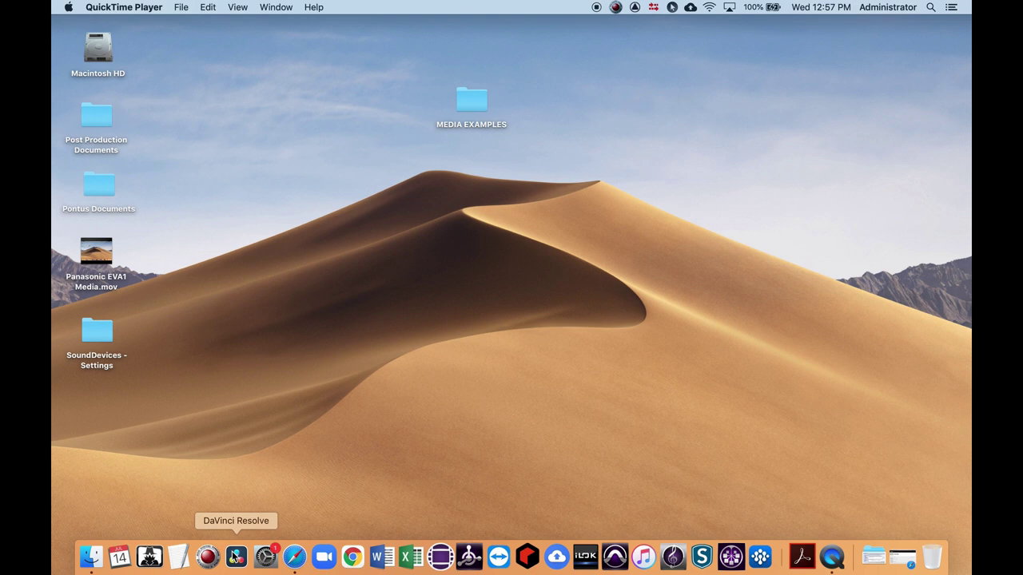
Launch DaVinci Resolve so that its project manager opens.
{"action": "left_click", "coordinate": [235, 557]}
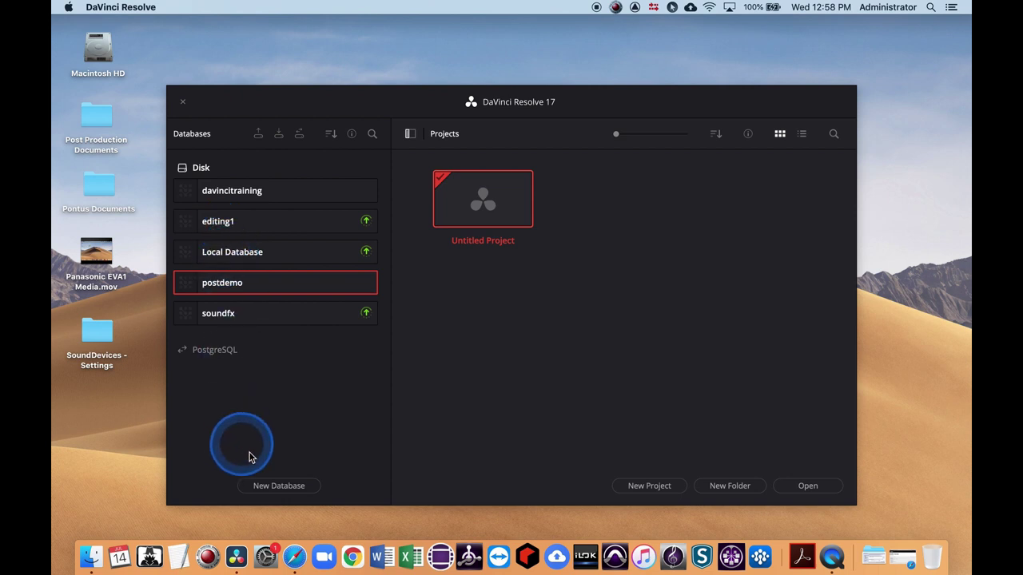
{"action": "left_click", "coordinate": [271, 487]}
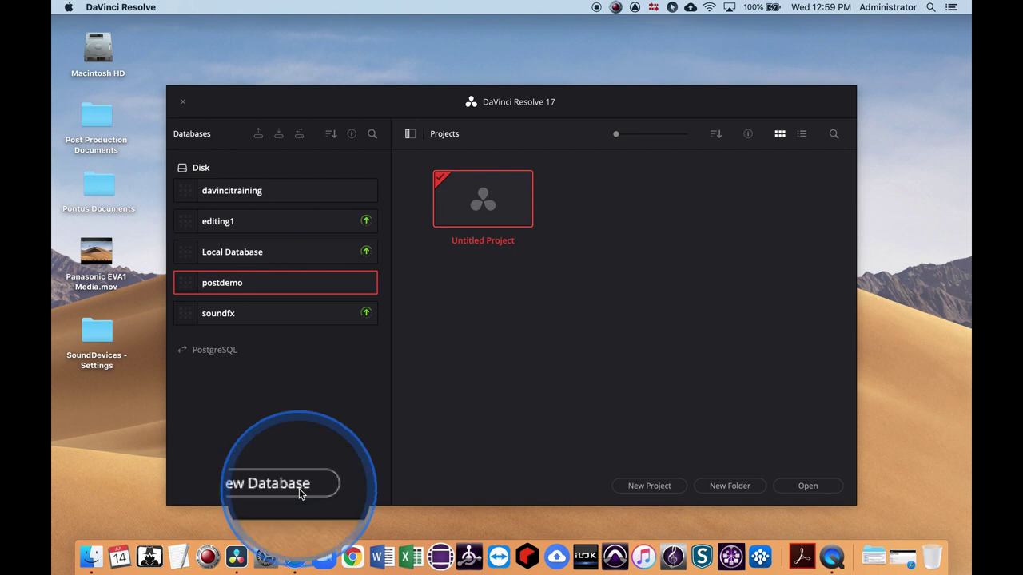
{"action": "left_click", "coordinate": [278, 493]}
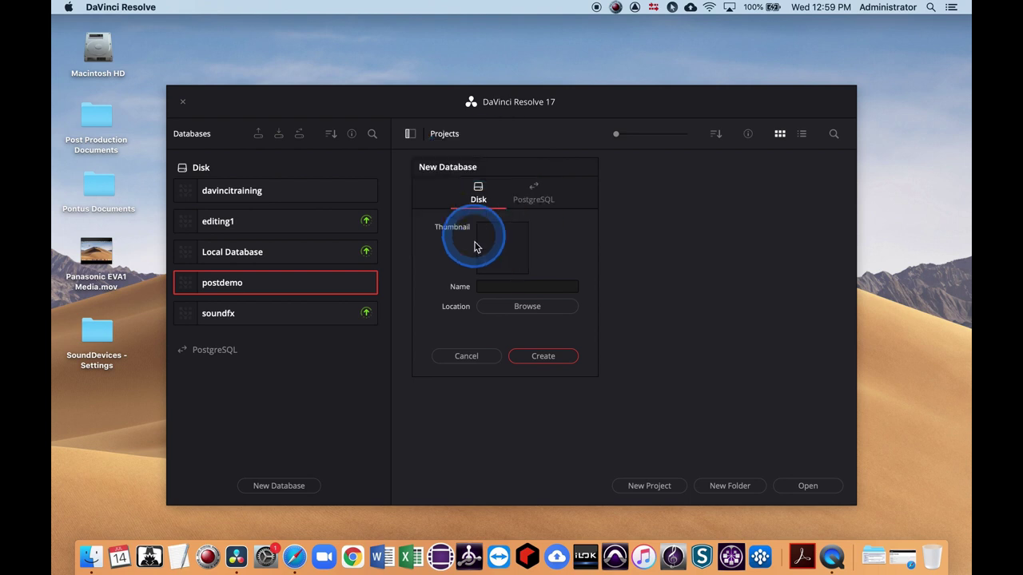
{"action": "left_click", "coordinate": [468, 356]}
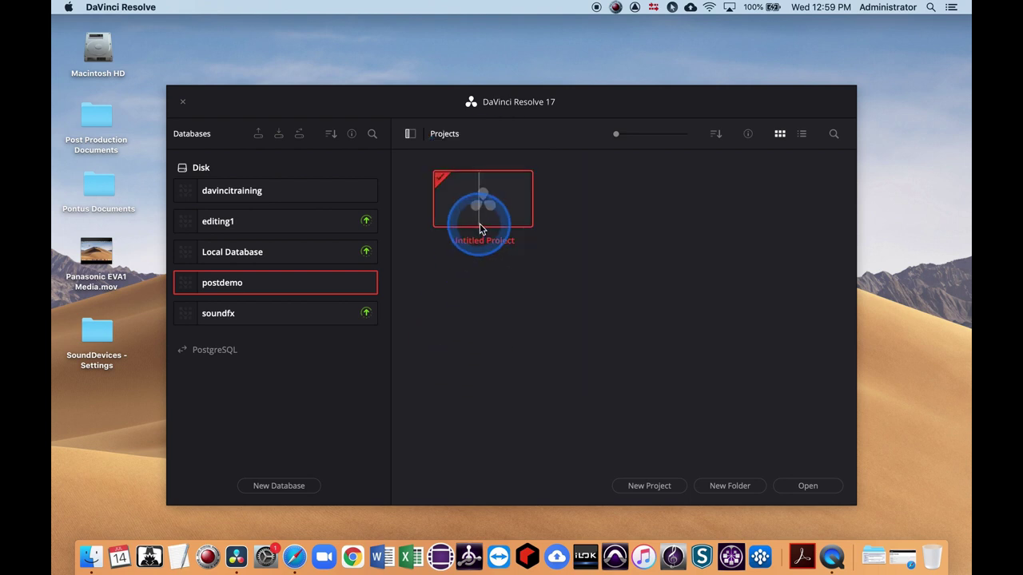
Create a new project named Media Demo in the postdemo database.
{"action": "left_click", "coordinate": [649, 488]}
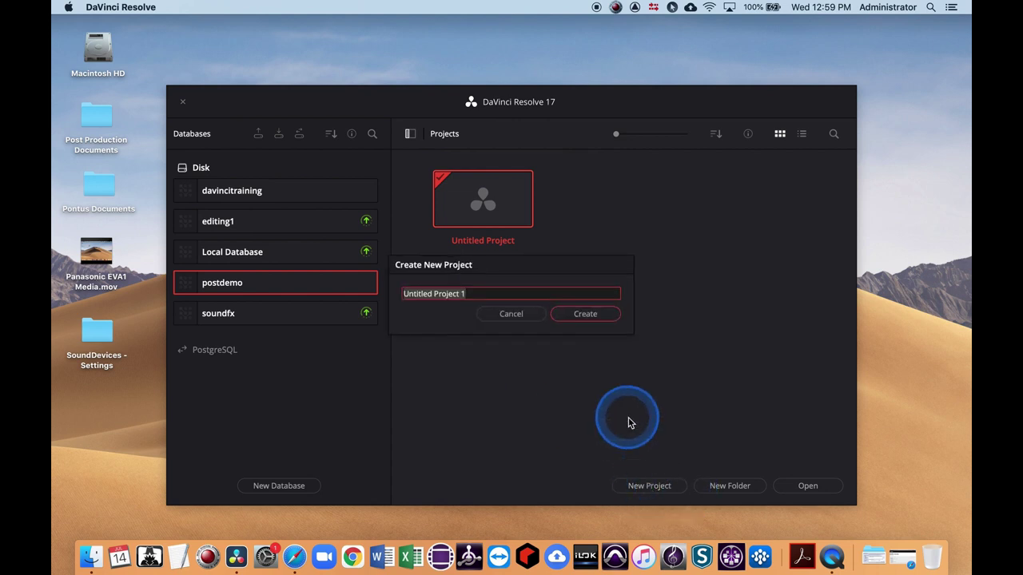
{"action": "type", "text": "Media D"}
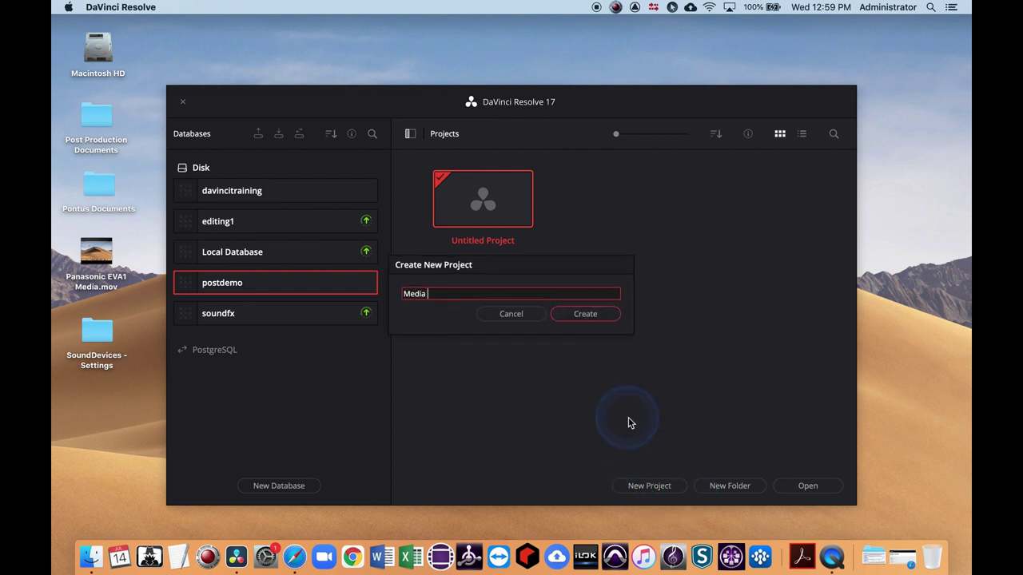
{"action": "type", "text": "emo"}
{"action": "key", "text": "Return"}
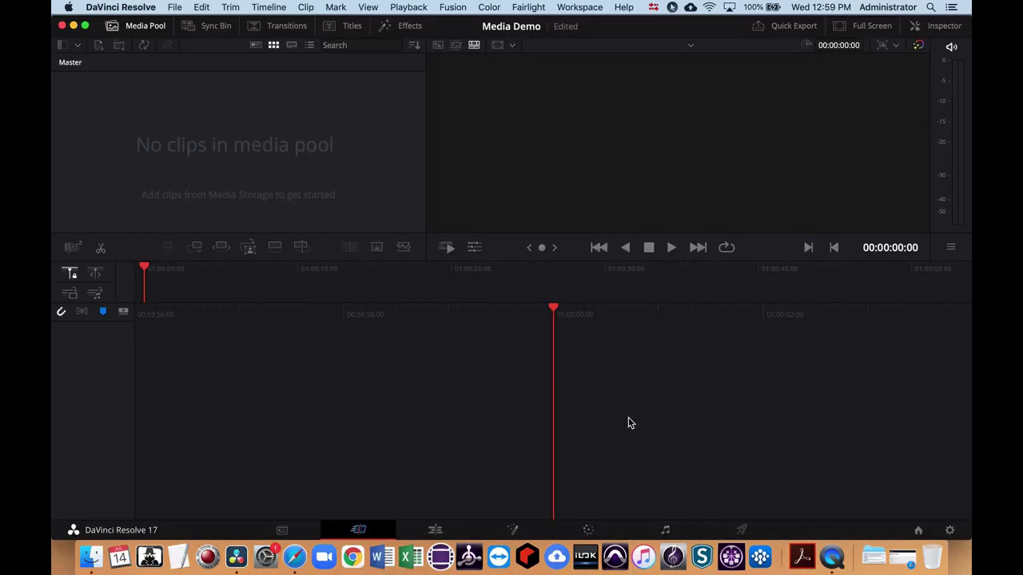
Go to the Media page and browse the media storage to Macintosh HD/Users/administrator/Desktop/MEDIA EXAMPLES.
{"action": "left_click", "coordinate": [281, 534]}
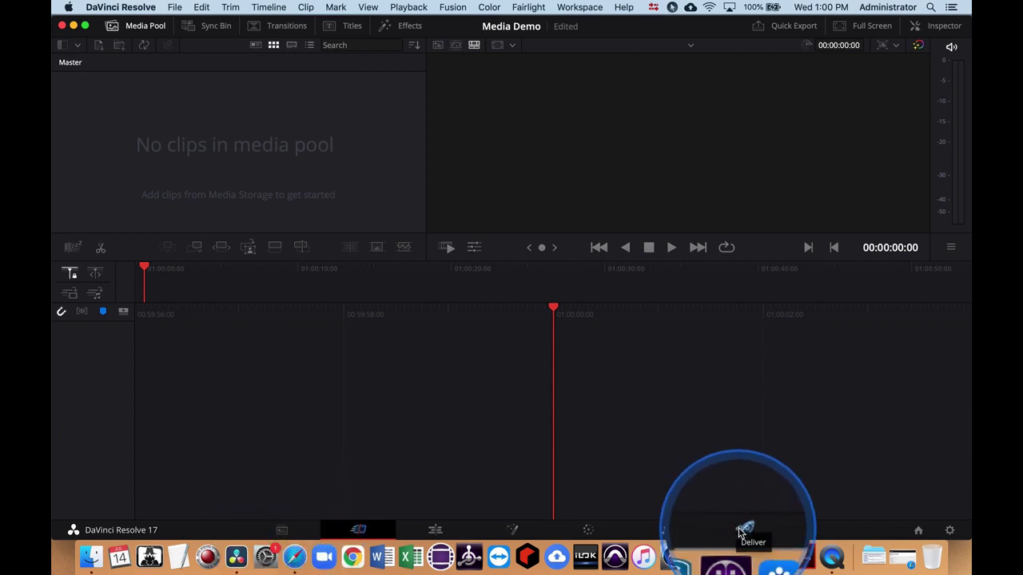
{"action": "left_click", "coordinate": [282, 530]}
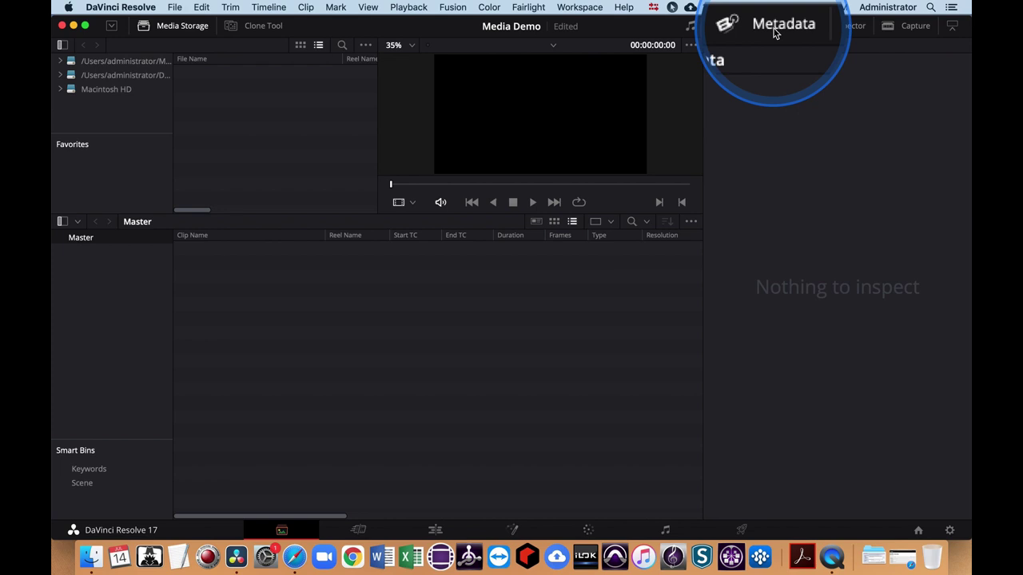
{"action": "left_click", "coordinate": [106, 89]}
{"action": "double_click", "coordinate": [192, 140]}
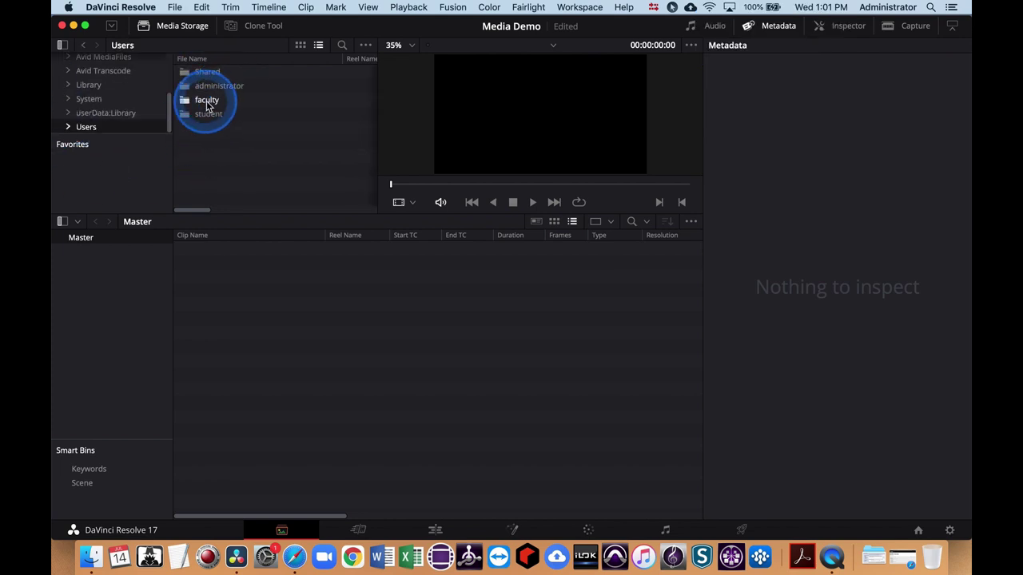
{"action": "double_click", "coordinate": [207, 87]}
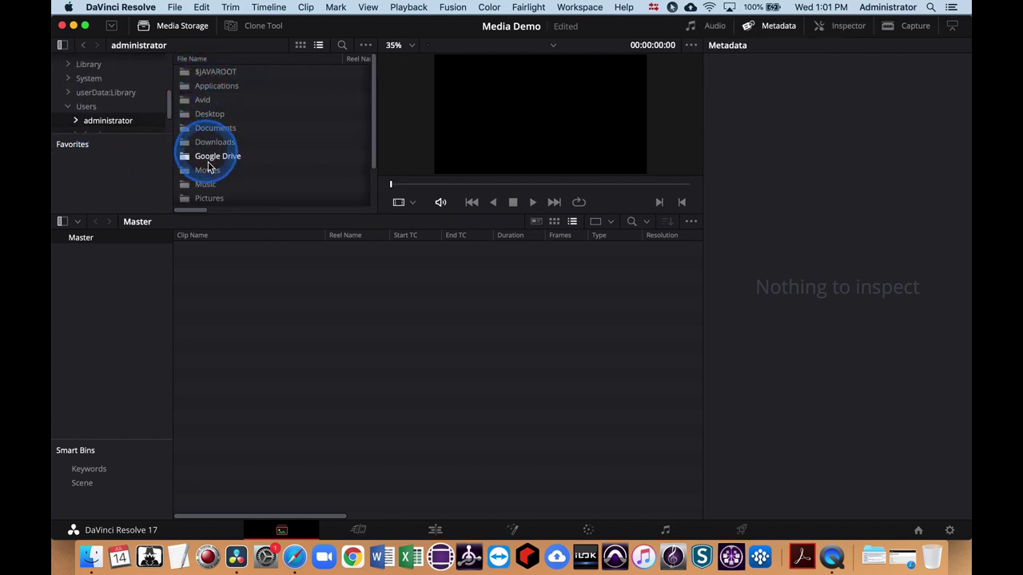
{"action": "left_click", "coordinate": [201, 118]}
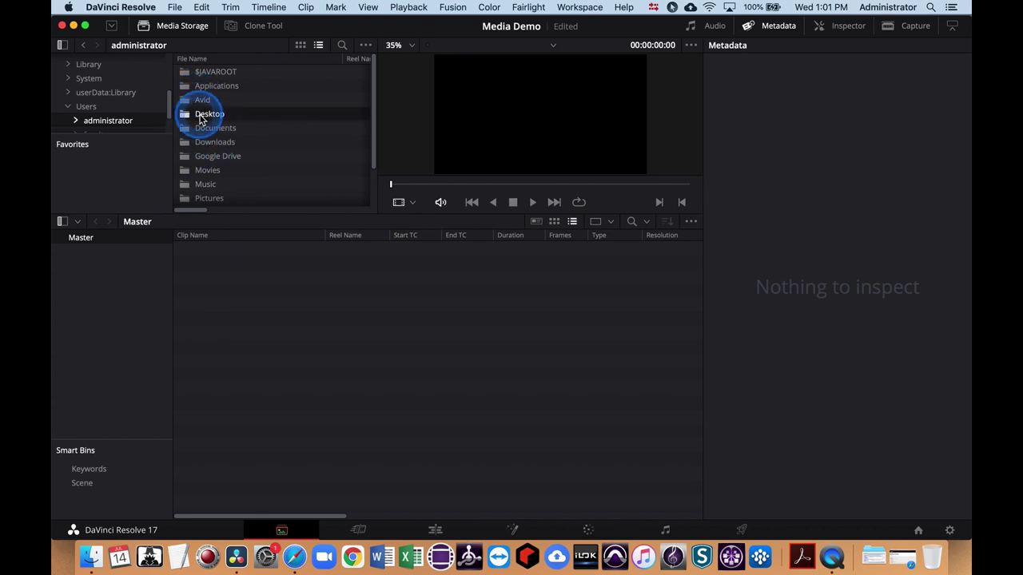
{"action": "double_click", "coordinate": [200, 117]}
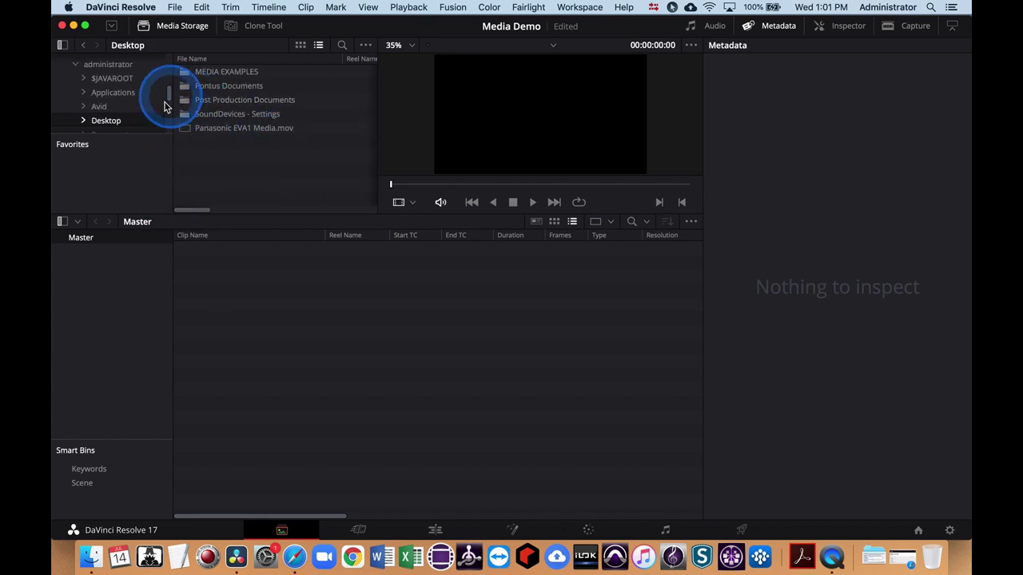
{"action": "double_click", "coordinate": [226, 74]}
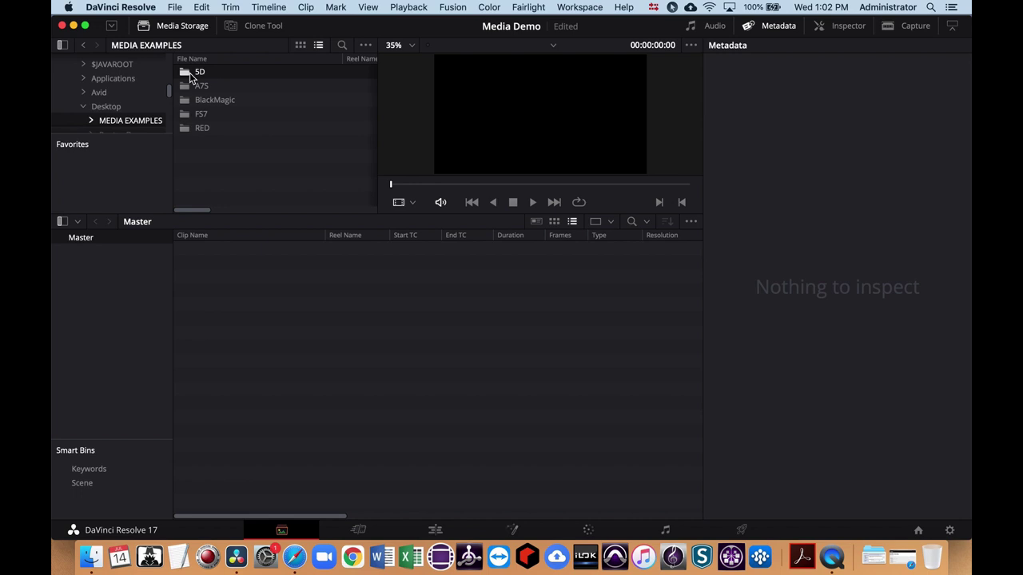
Import the contents of the 5D folder into the Master bin, changing the project frame rate to match the clips.
{"action": "left_click", "coordinate": [190, 76]}
{"action": "left_click", "coordinate": [191, 77]}
{"action": "left_click_drag", "start_coordinate": [191, 77], "coordinate": [293, 311]}
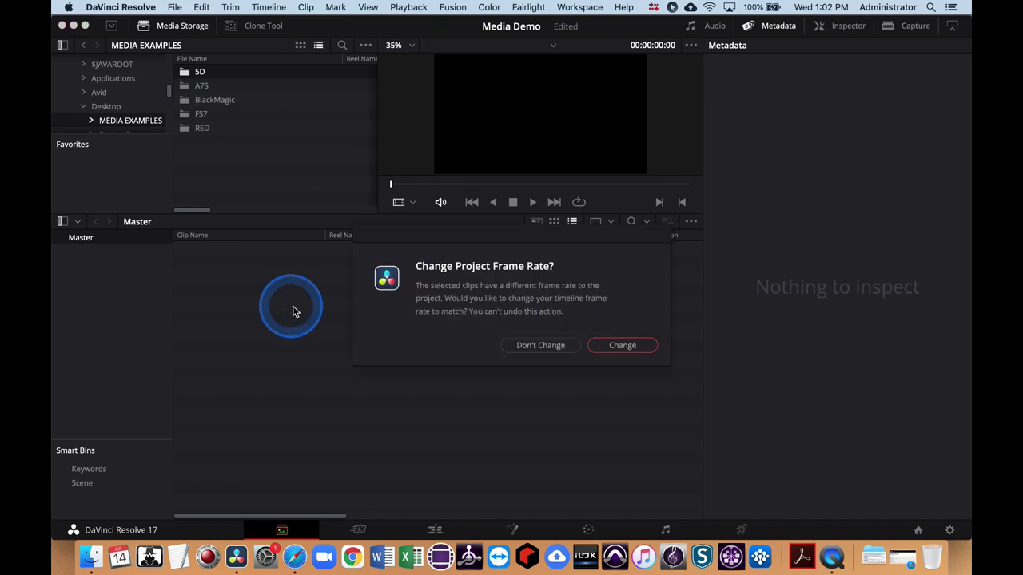
{"action": "left_click", "coordinate": [602, 350]}
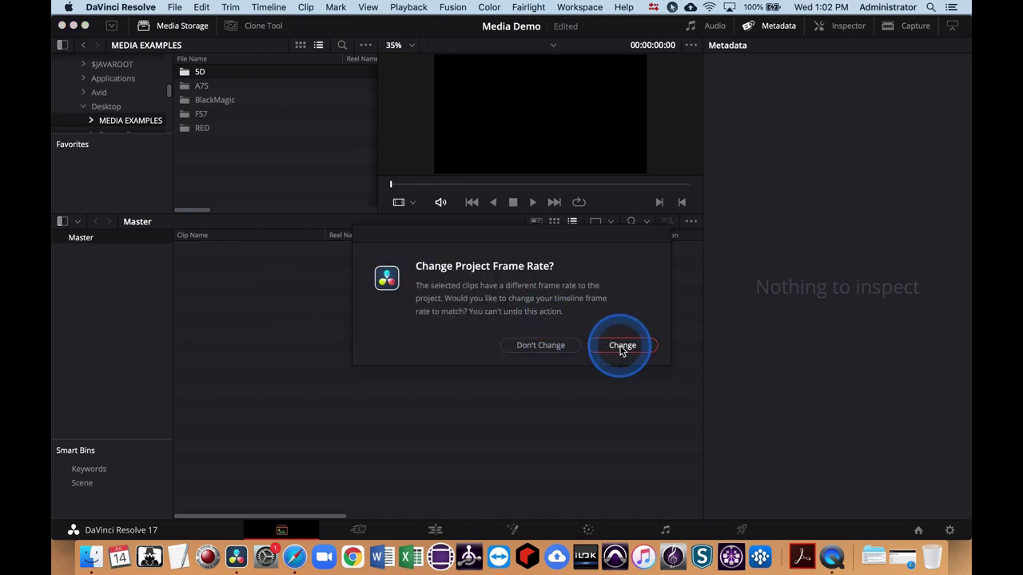
{"action": "left_click", "coordinate": [622, 347]}
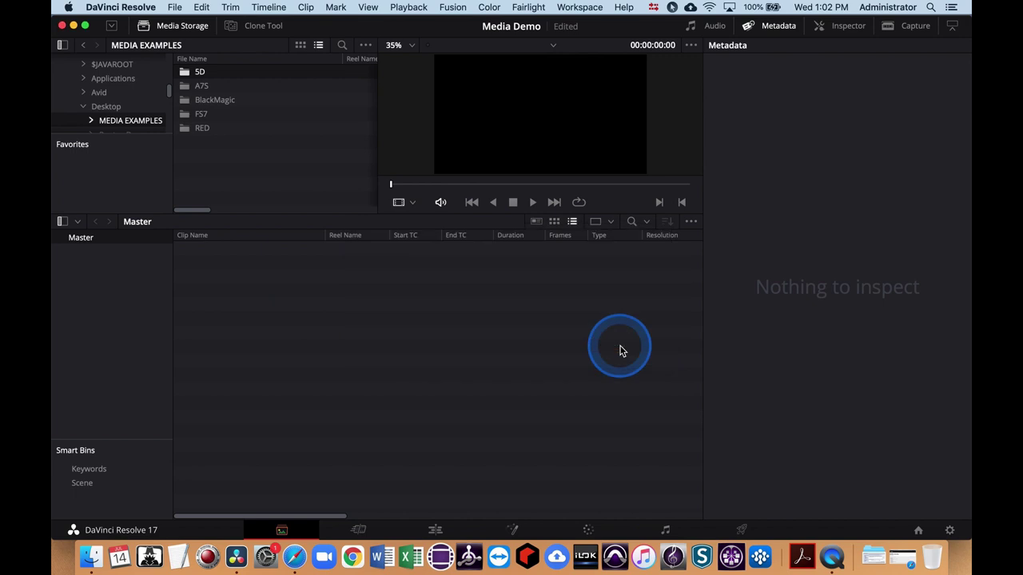
{"action": "left_click", "coordinate": [188, 465]}
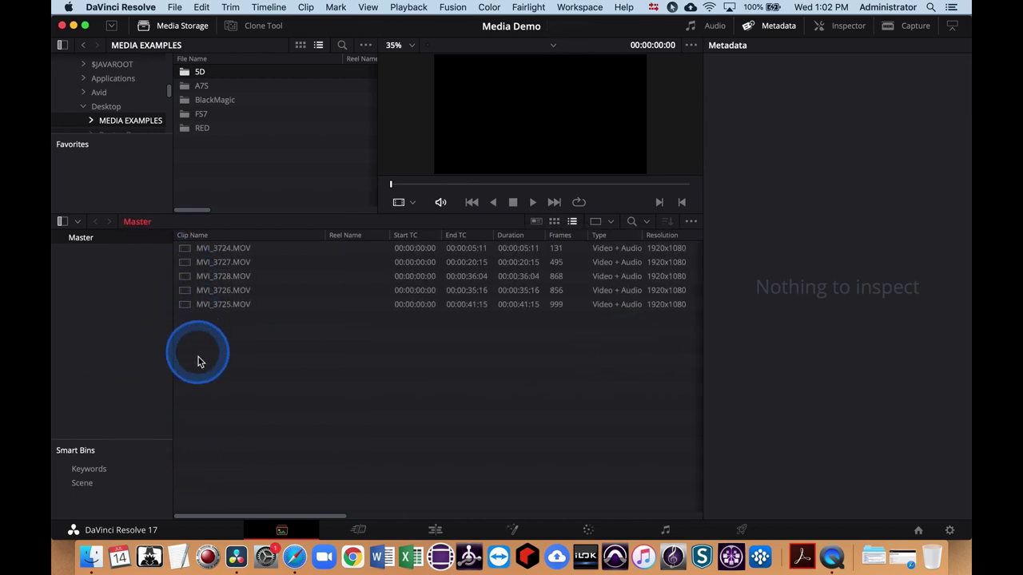
Create a new bin named 5D Media inside the Master bin.
{"action": "right_click", "coordinate": [109, 273]}
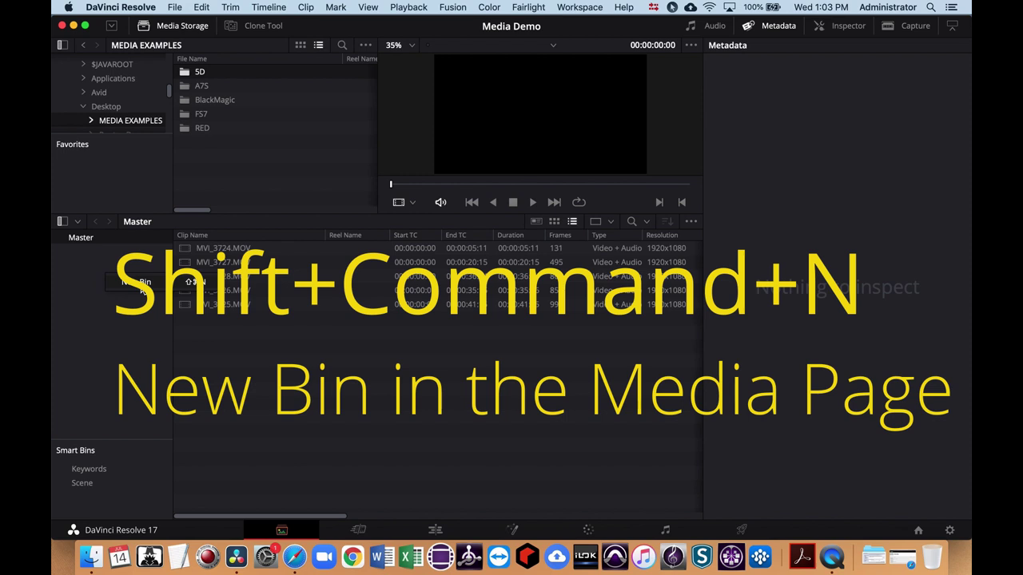
{"action": "left_click", "coordinate": [140, 290]}
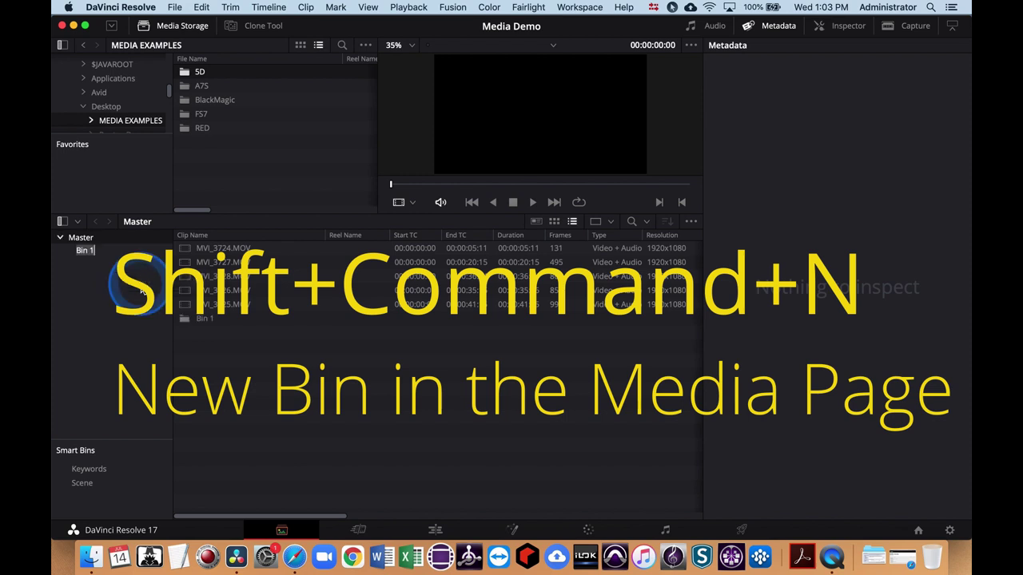
{"action": "type", "text": "5D Me"}
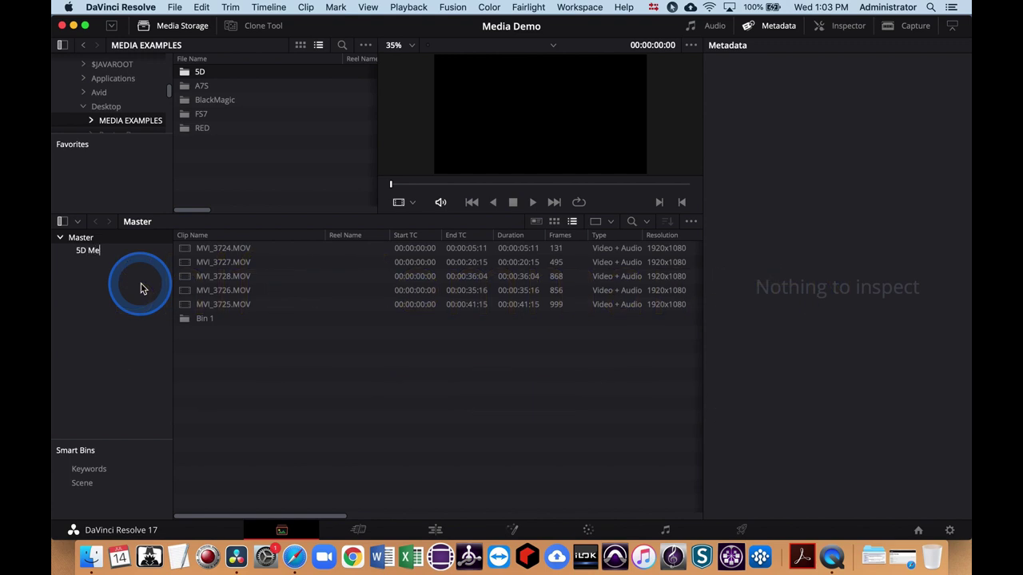
{"action": "type", "text": "dia"}
{"action": "key", "text": "Return"}
Move all the imported MVI clips from the Master bin into the 5D Media bin and open that bin.
{"action": "key", "text": "super+a"}
{"action": "left_click_drag", "start_coordinate": [223, 248], "coordinate": [221, 323]}
{"action": "left_click", "coordinate": [89, 251]}
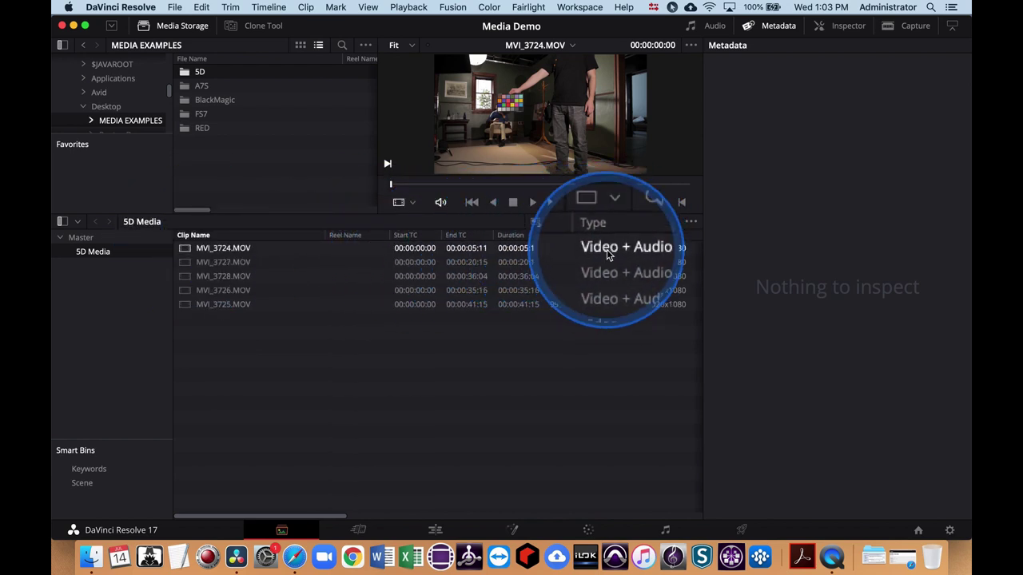
Select the clip MVI_3724.MOV and examine its metadata, including codec, frame rate, resolution and audio format.
{"action": "left_click", "coordinate": [196, 252]}
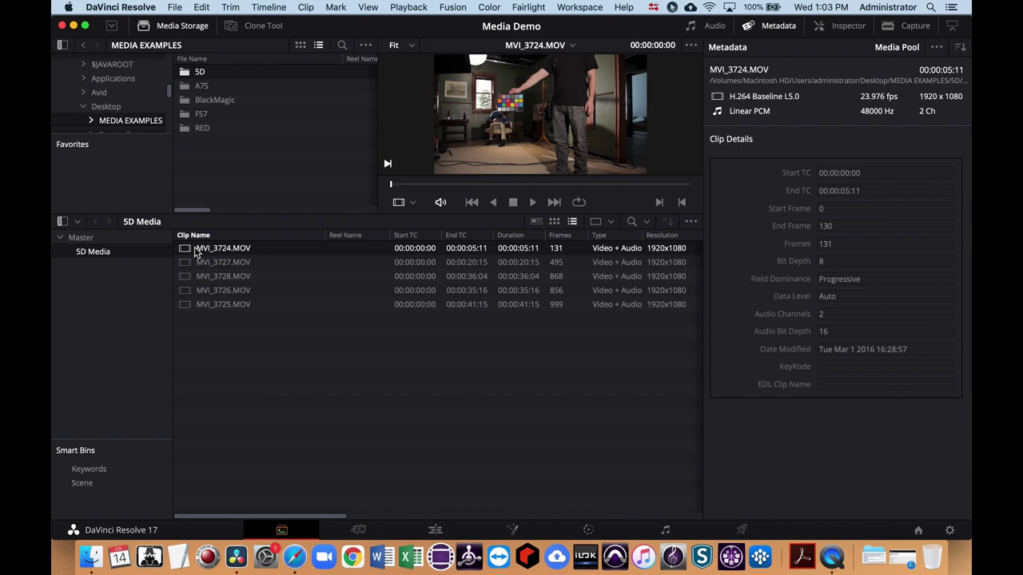
{"action": "left_click", "coordinate": [730, 50]}
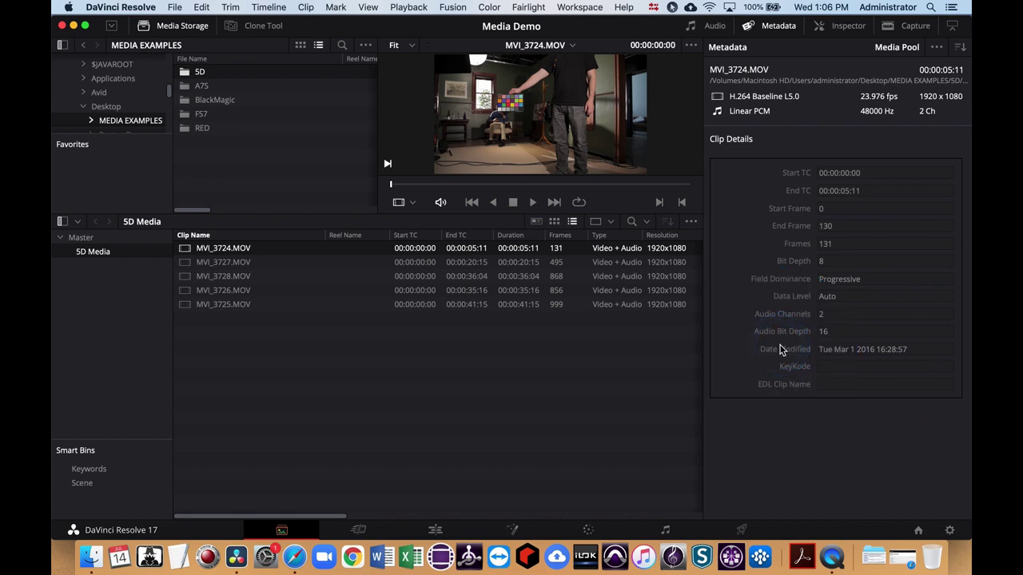
Switch to Finder and open MVI_3724.MOV from Desktop/MEDIA EXAMPLES/5D/DCIM/100EOS5D in QuickTime Player.
{"action": "key", "text": "super+Tab"}
{"action": "key", "text": "super+Tab"}
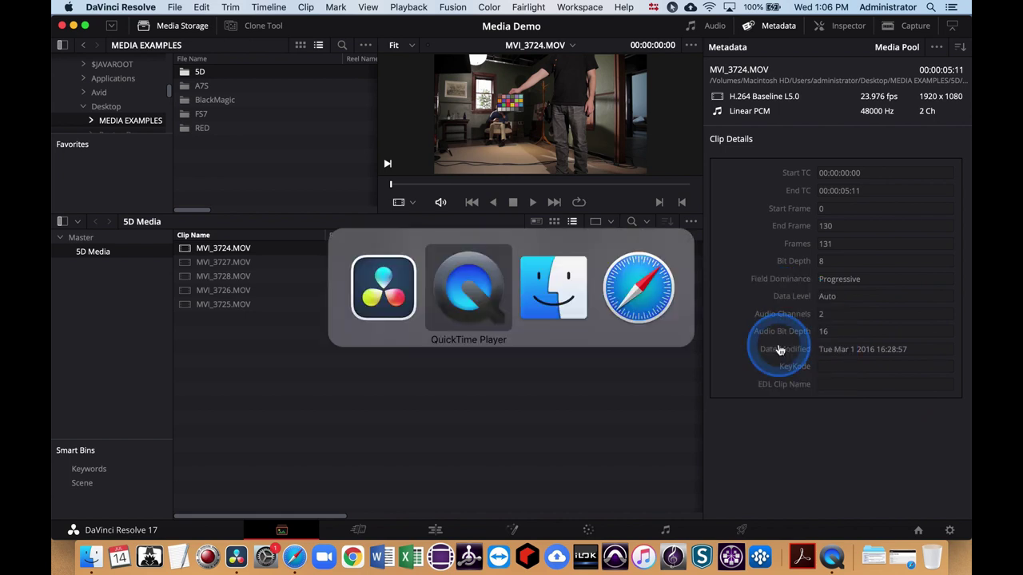
{"action": "key", "text": "super+shift+c"}
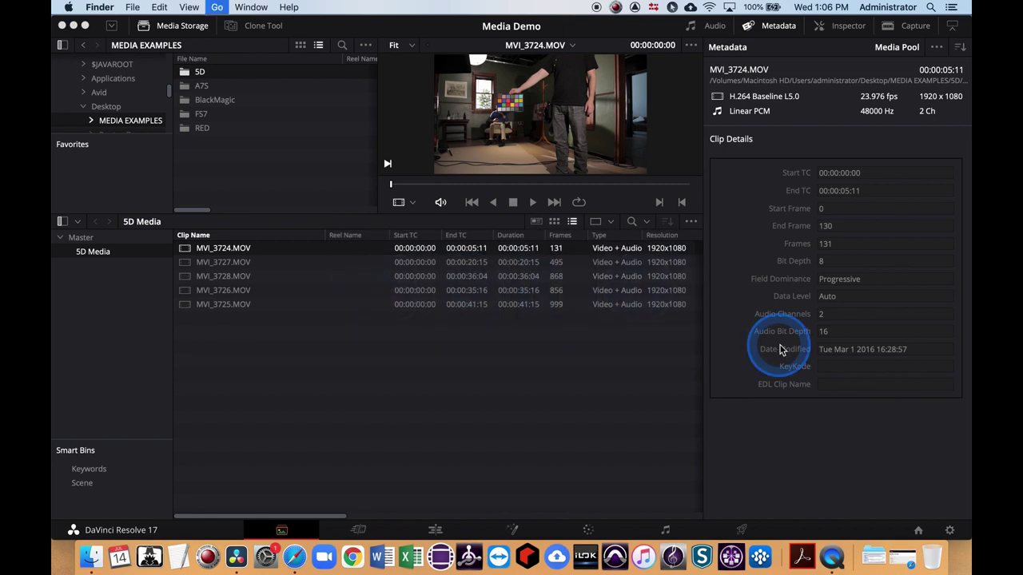
{"action": "left_click", "coordinate": [302, 272]}
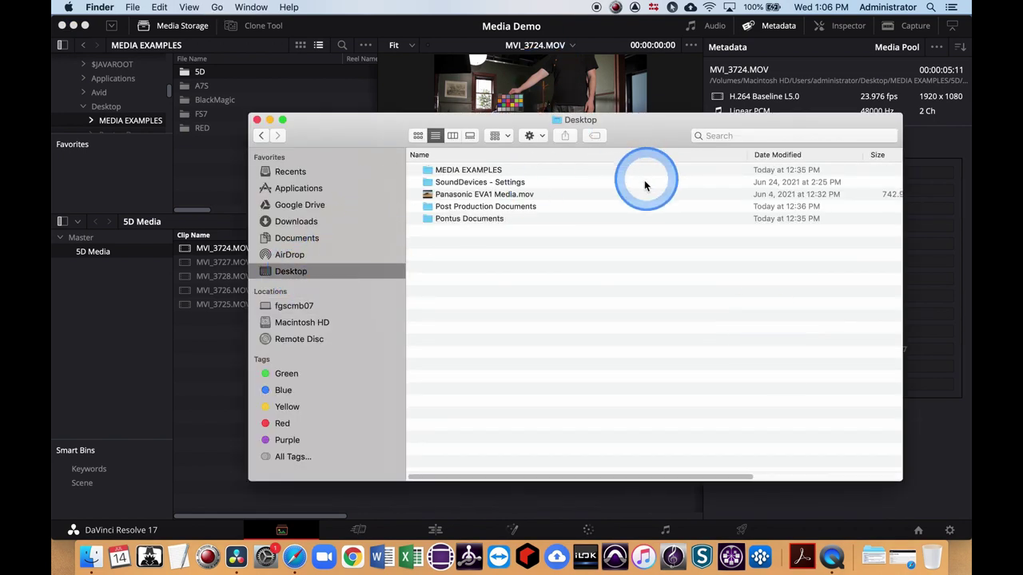
{"action": "left_click", "coordinate": [476, 172]}
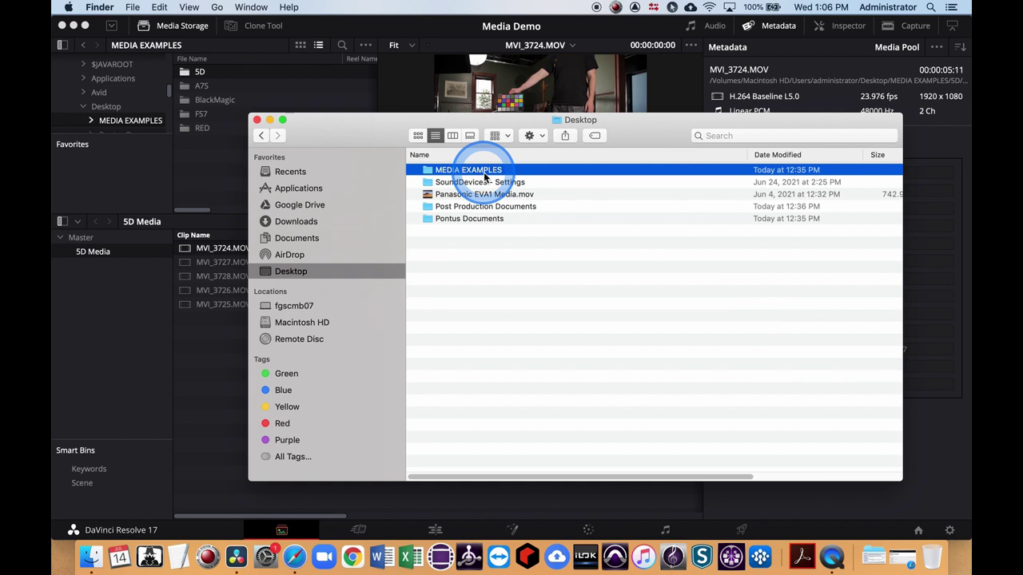
{"action": "double_click", "coordinate": [479, 172]}
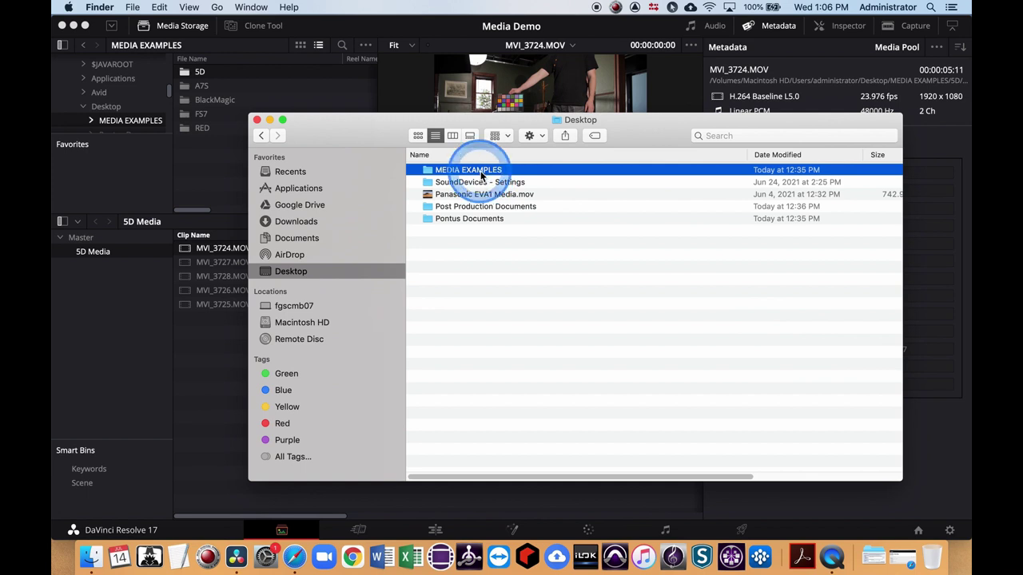
{"action": "double_click", "coordinate": [441, 171]}
{"action": "left_click", "coordinate": [477, 197]}
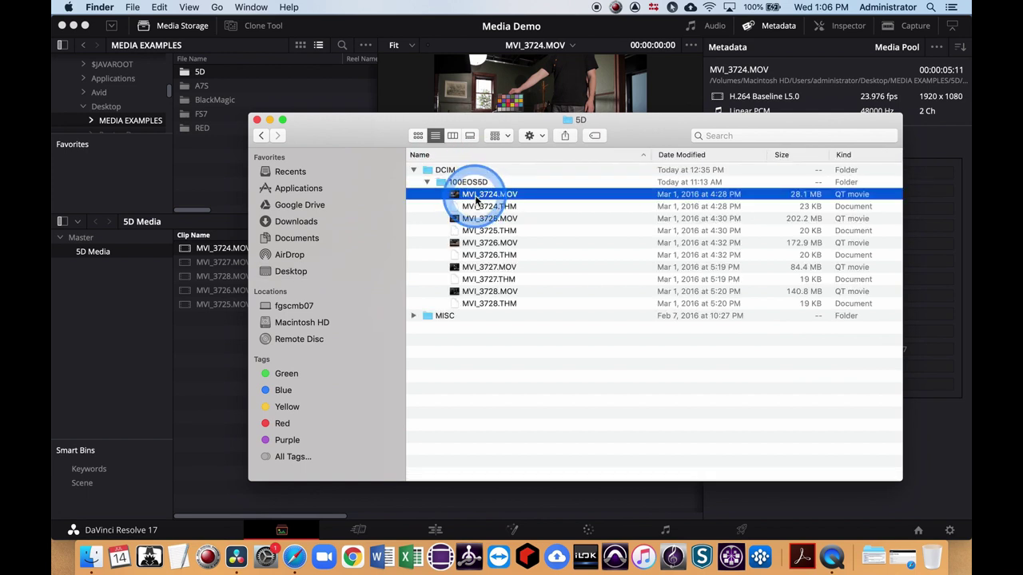
{"action": "left_click", "coordinate": [477, 199]}
{"action": "double_click", "coordinate": [470, 196]}
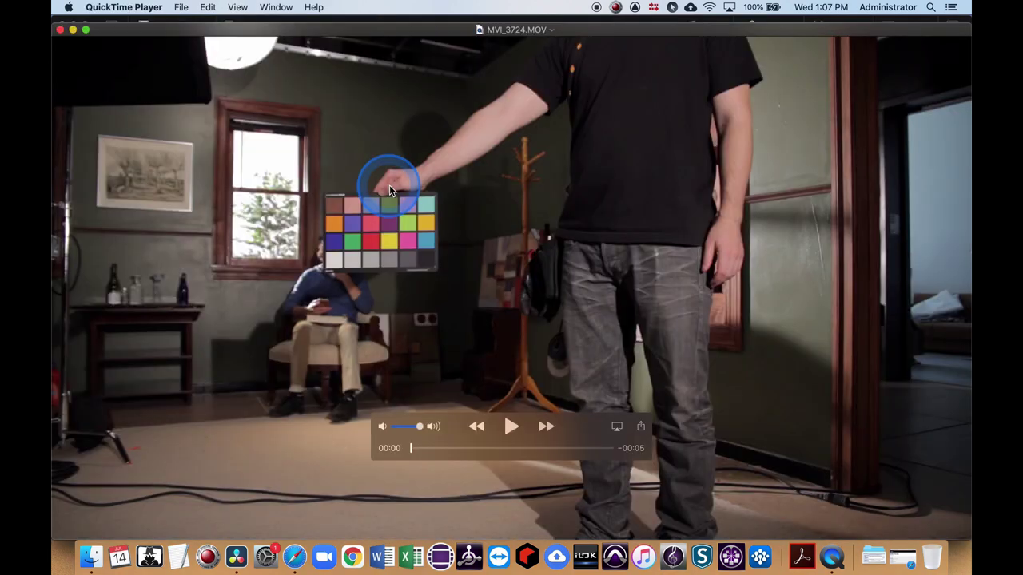
Examine the movie's format details in QuickTime's Inspector, then close the movie and the Finder window to return to DaVinci Resolve.
{"action": "key", "text": "super+i"}
{"action": "left_click_drag", "start_coordinate": [700, 237], "coordinate": [530, 132]}
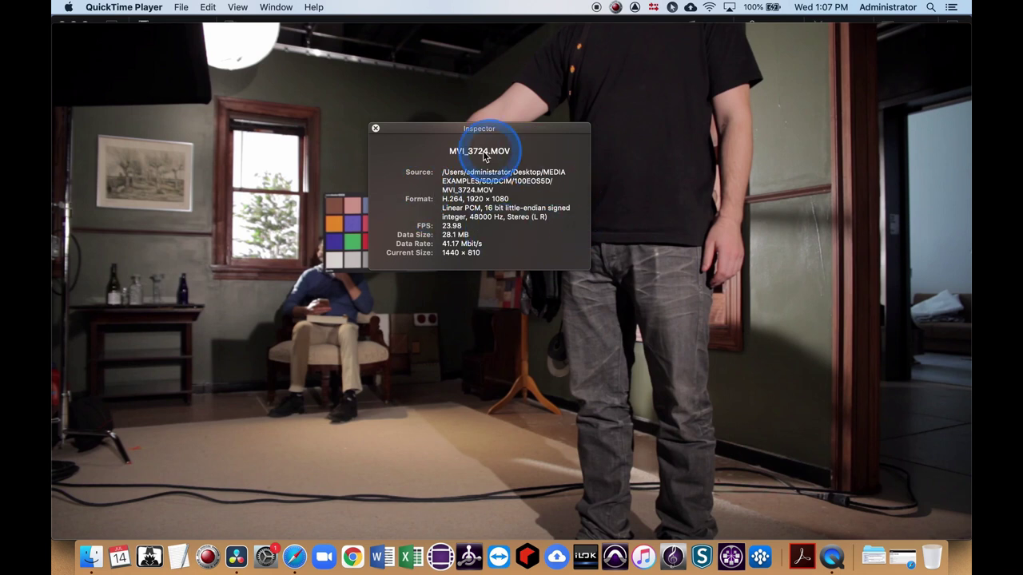
{"action": "left_click", "coordinate": [376, 129]}
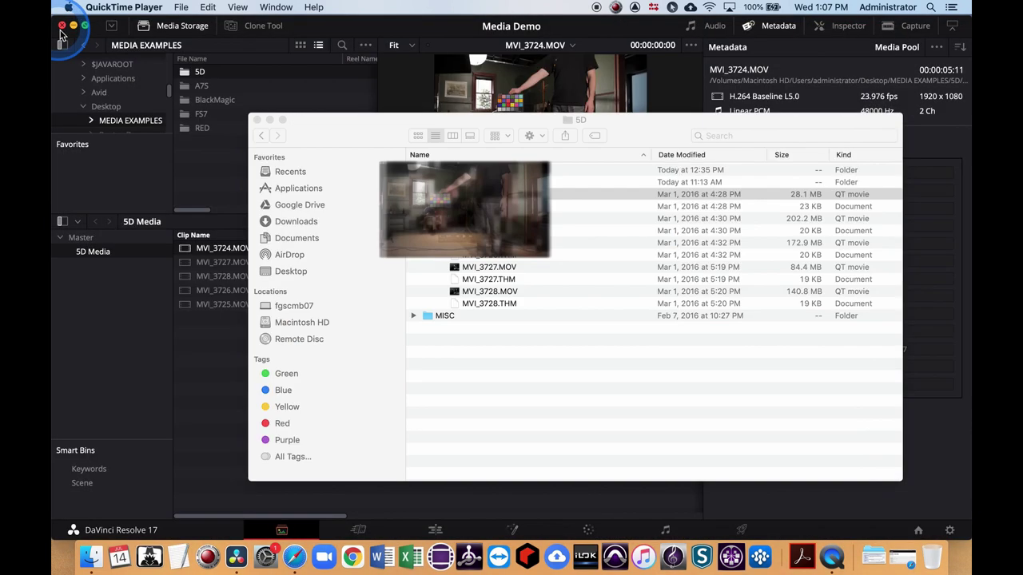
{"action": "left_click", "coordinate": [257, 120]}
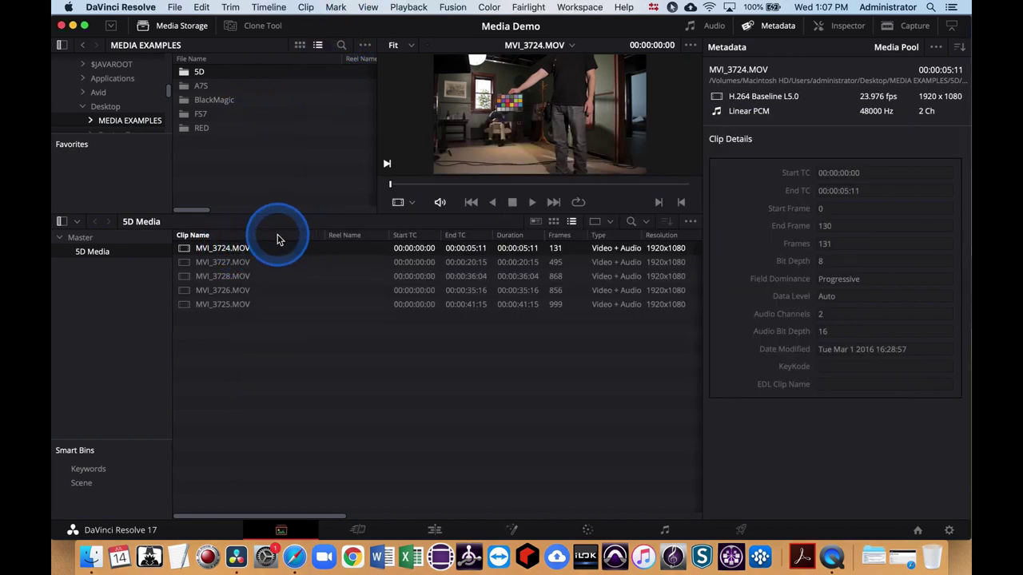
Examine the date created, date modified and date added columns for the clips in the 5D Media bin.
{"action": "left_click_drag", "start_coordinate": [263, 517], "coordinate": [676, 523]}
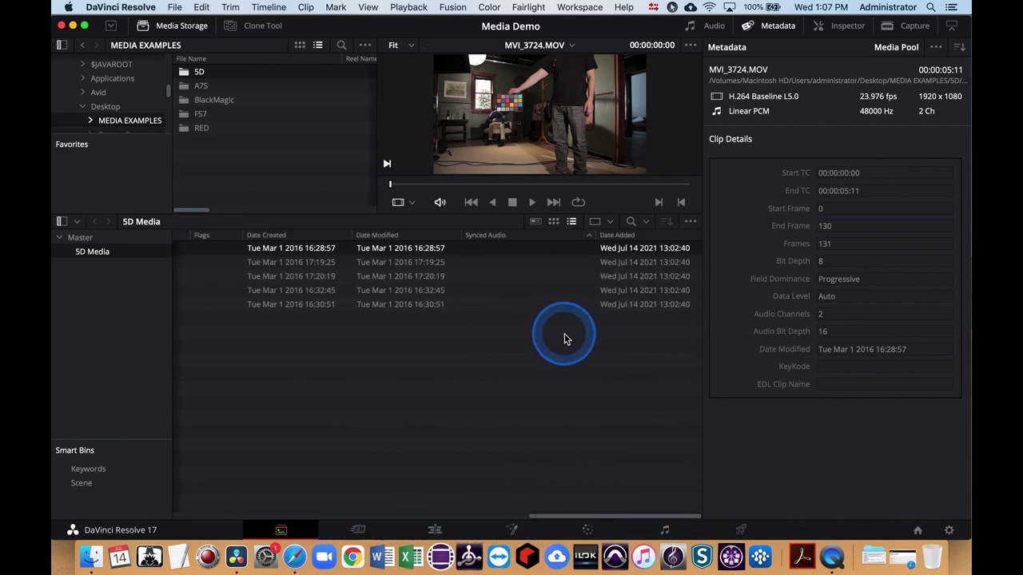
Examine the list of metadata columns that can be shown for the 5D Media bin, including Audio Bit Depth.
{"action": "right_click", "coordinate": [525, 242]}
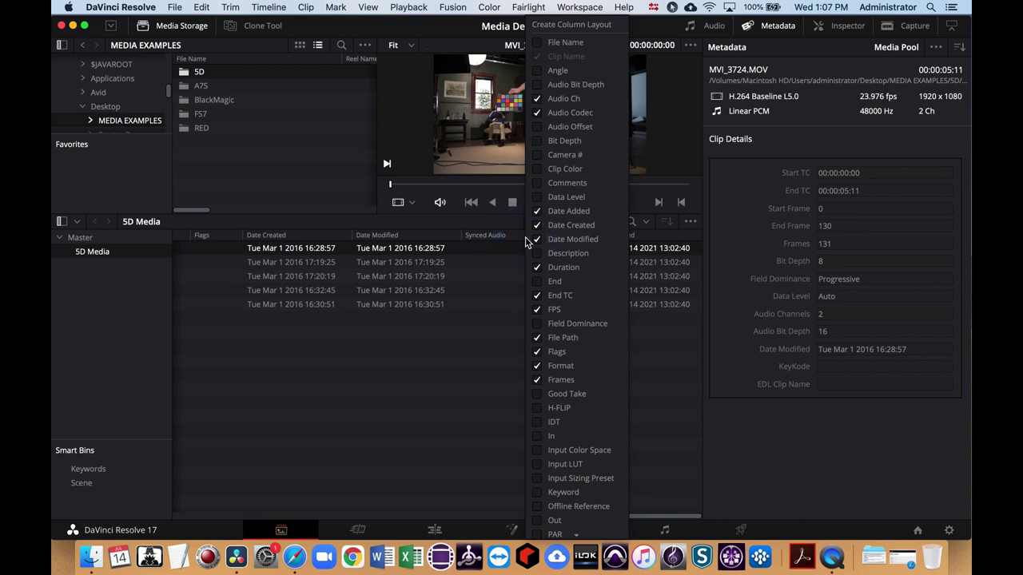
{"action": "right_click", "coordinate": [528, 241]}
{"action": "right_click", "coordinate": [519, 243]}
{"action": "left_click", "coordinate": [537, 85]}
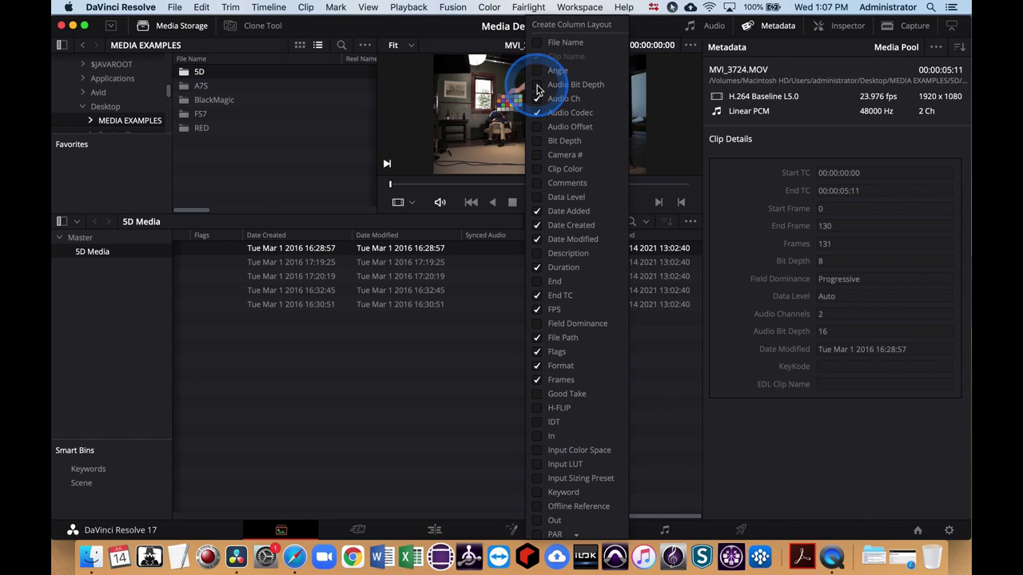
{"action": "left_click", "coordinate": [528, 215]}
{"action": "mouse_move", "coordinate": [529, 216]}
{"action": "left_mouse_down"}
{"action": "mouse_move", "coordinate": [456, 235]}
{"action": "mouse_move", "coordinate": [506, 312]}
{"action": "mouse_move", "coordinate": [440, 288]}
{"action": "mouse_move", "coordinate": [410, 226]}
{"action": "left_mouse_up"}
{"action": "left_click", "coordinate": [411, 226]}
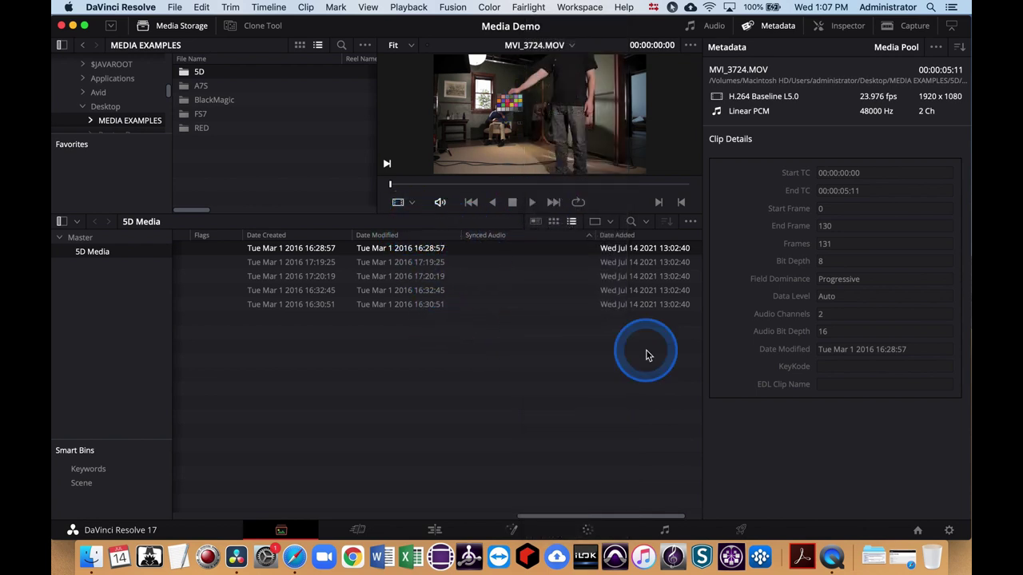
Open the BlackMagic folder in media storage, widen its file list, and load the first clip in the viewer.
{"action": "left_click", "coordinate": [185, 101]}
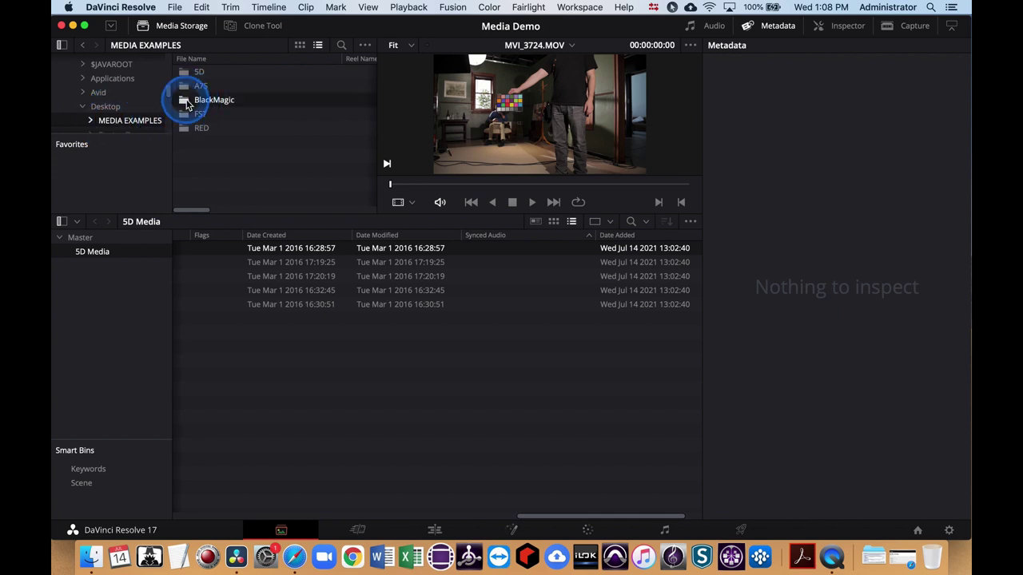
{"action": "double_click", "coordinate": [184, 102]}
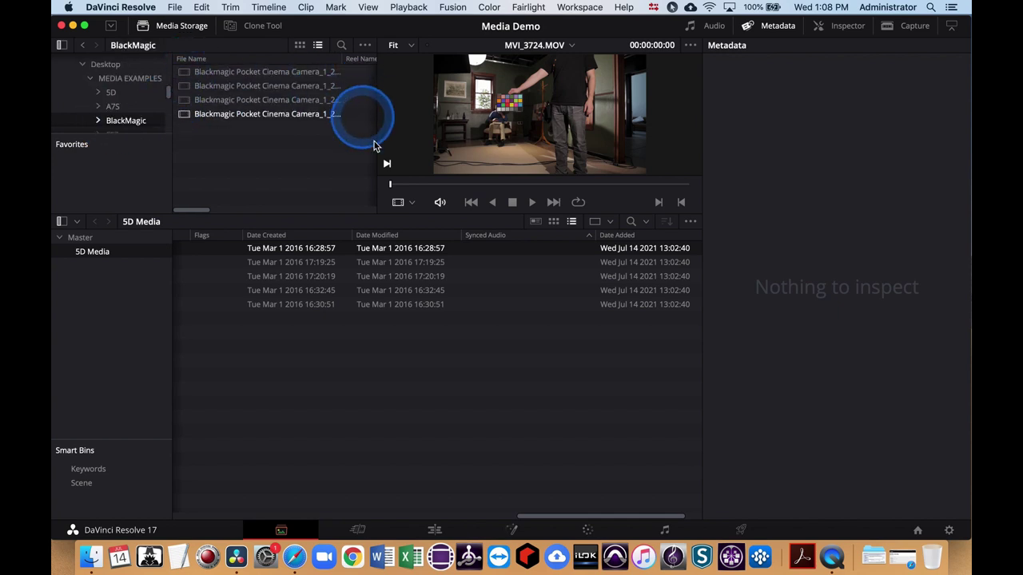
{"action": "left_click_drag", "start_coordinate": [375, 149], "coordinate": [388, 148]}
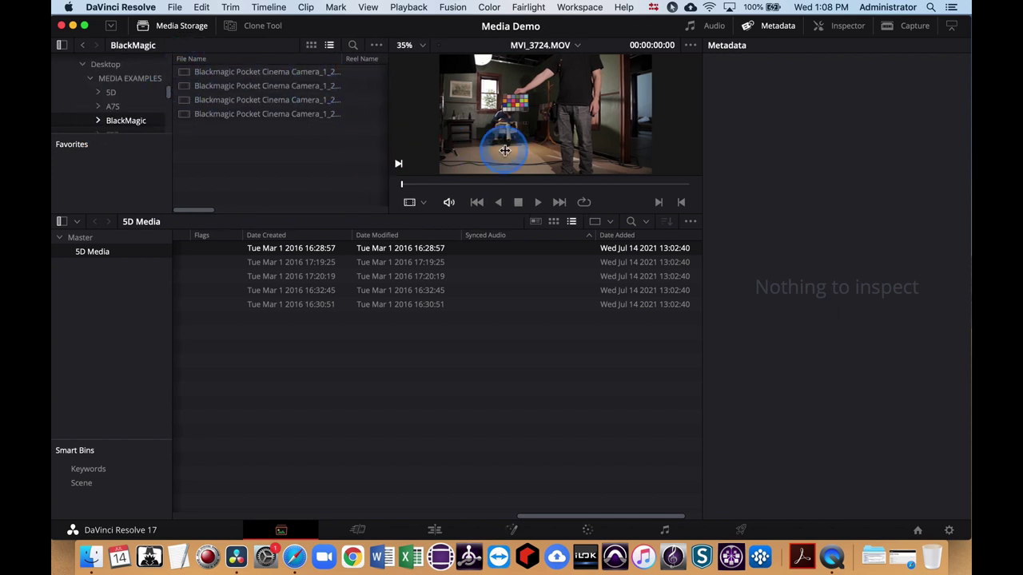
{"action": "left_click", "coordinate": [192, 74]}
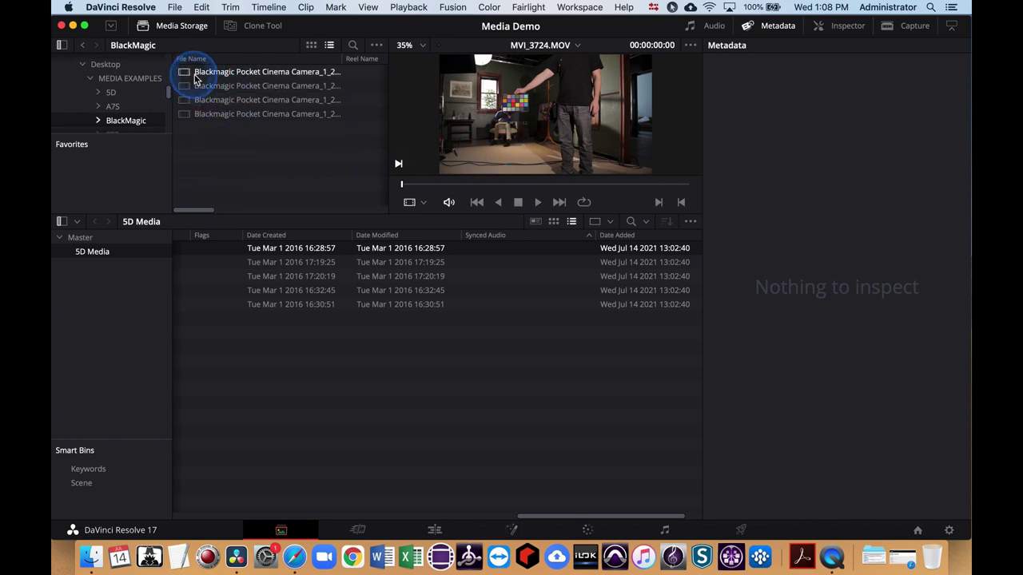
{"action": "left_click", "coordinate": [187, 77]}
{"action": "right_click", "coordinate": [188, 76]}
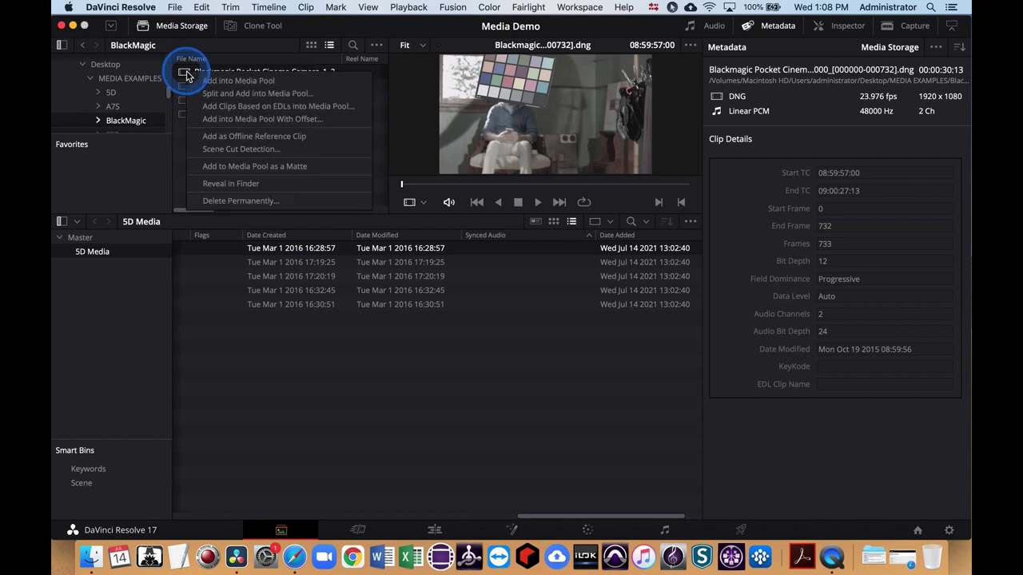
{"action": "left_click", "coordinate": [263, 41]}
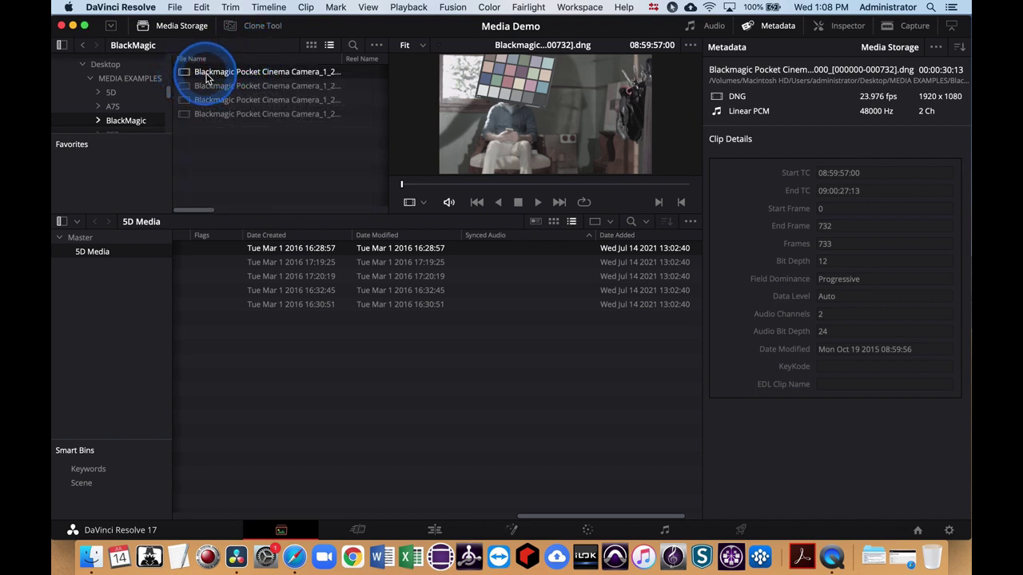
Examine the clip entries in the BlackMagic folder and the first clip's frame range and bit depth metadata.
{"action": "left_click", "coordinate": [213, 101], "text": "super"}
{"action": "left_click", "coordinate": [212, 102], "text": "super"}
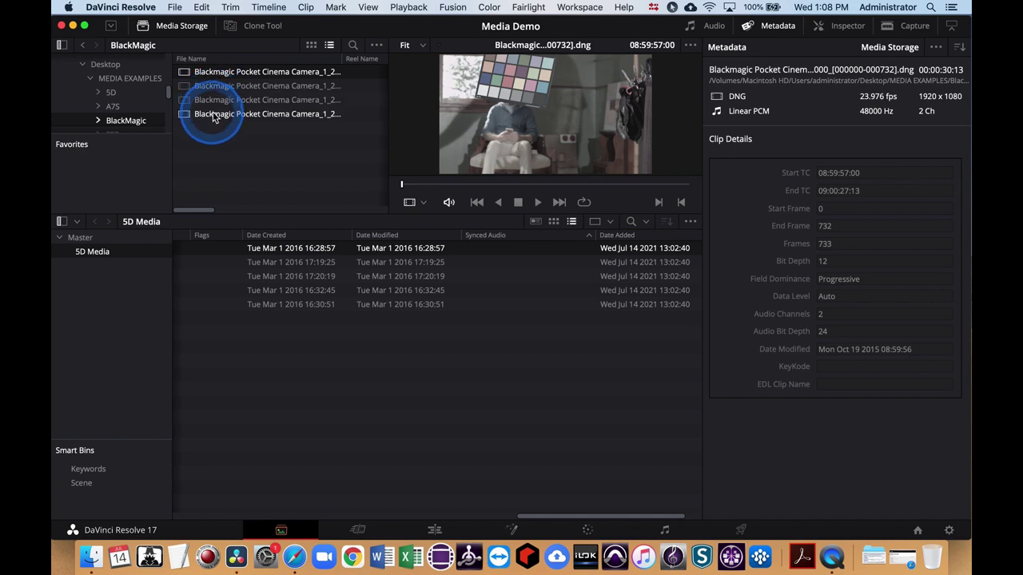
{"action": "left_click", "coordinate": [196, 116], "text": "super"}
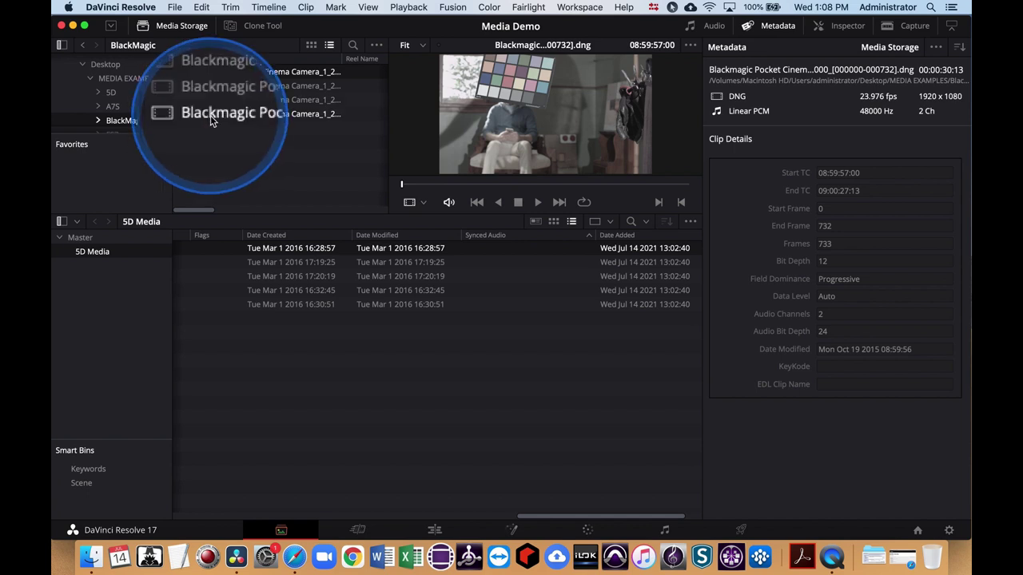
{"action": "left_click", "coordinate": [200, 74]}
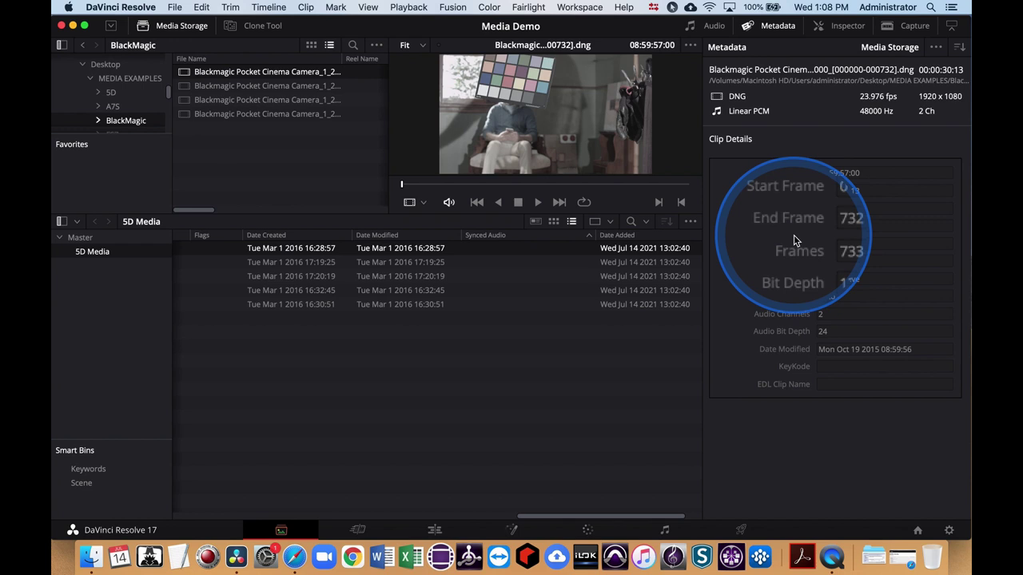
Reveal the first BlackMagic clip's source files in Finder and enlarge the Finder window to show the full details.
{"action": "right_click", "coordinate": [185, 75]}
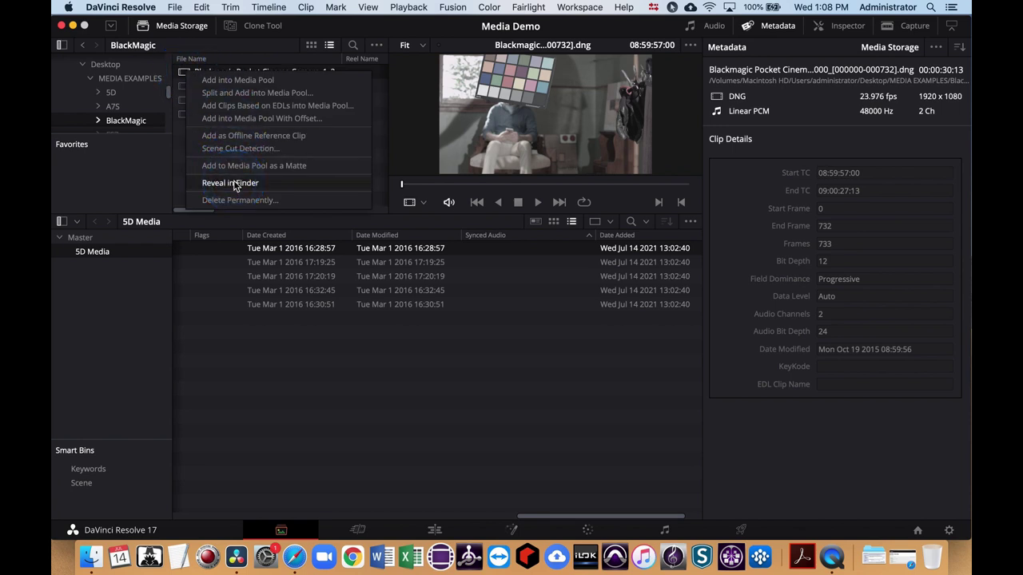
{"action": "left_click", "coordinate": [230, 183]}
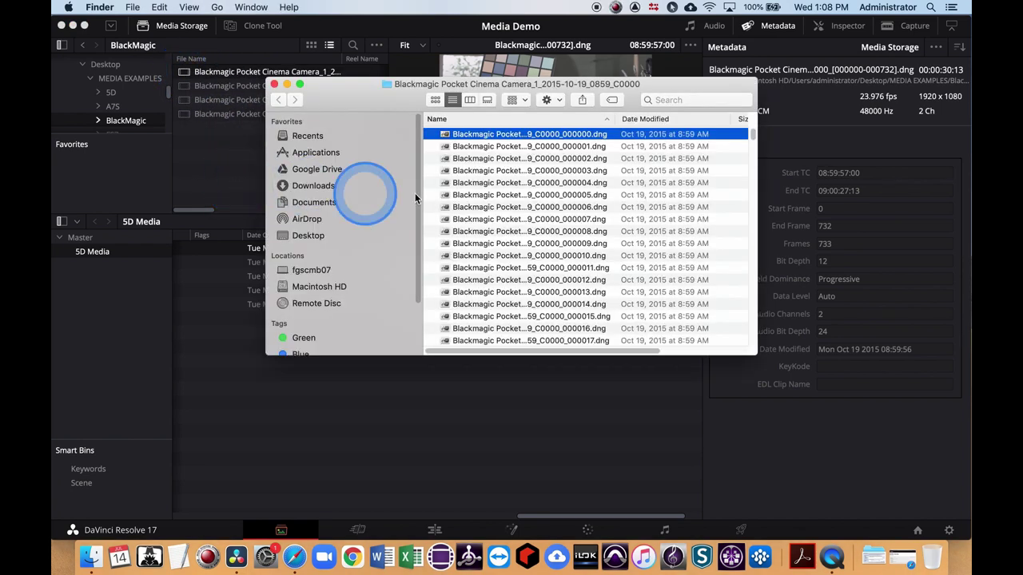
{"action": "left_click_drag", "start_coordinate": [753, 352], "coordinate": [933, 528]}
{"action": "left_click", "coordinate": [444, 96]}
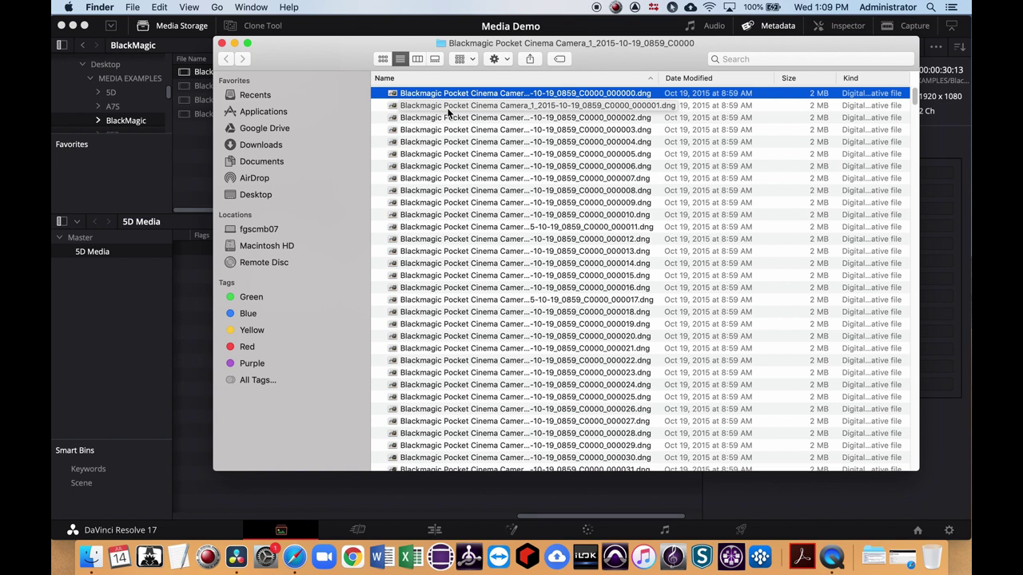
Look through the numbered DNG frame files that make up the BlackMagic clip, and return to DaVinci Resolve.
{"action": "left_click", "coordinate": [448, 112]}
{"action": "scroll", "coordinate": [468, 171], "scroll_direction": "down", "scroll_amount": 10}
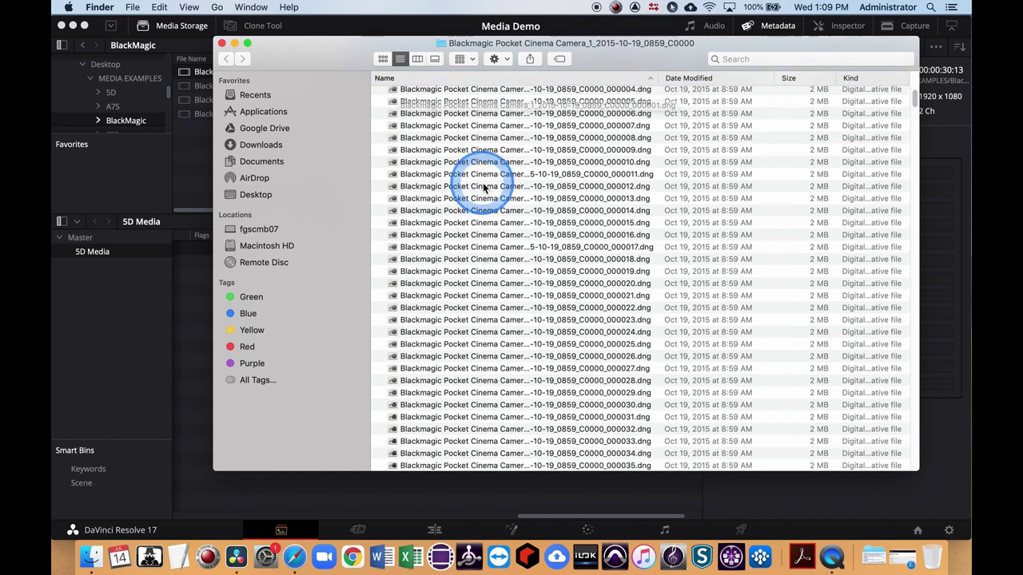
{"action": "scroll", "coordinate": [483, 190], "scroll_direction": "down", "scroll_amount": 10}
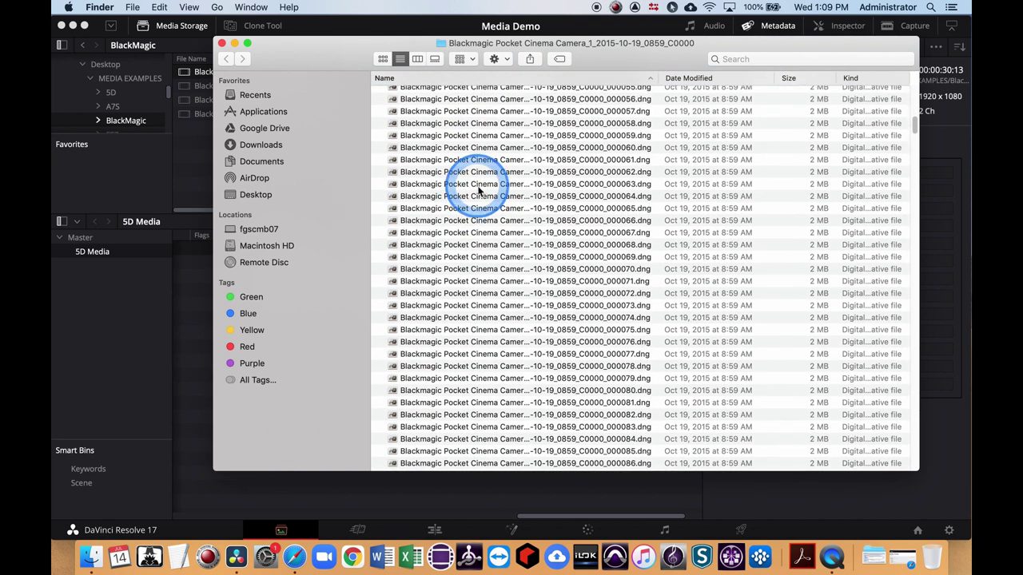
{"action": "scroll", "coordinate": [476, 189], "scroll_direction": "down", "scroll_amount": 10}
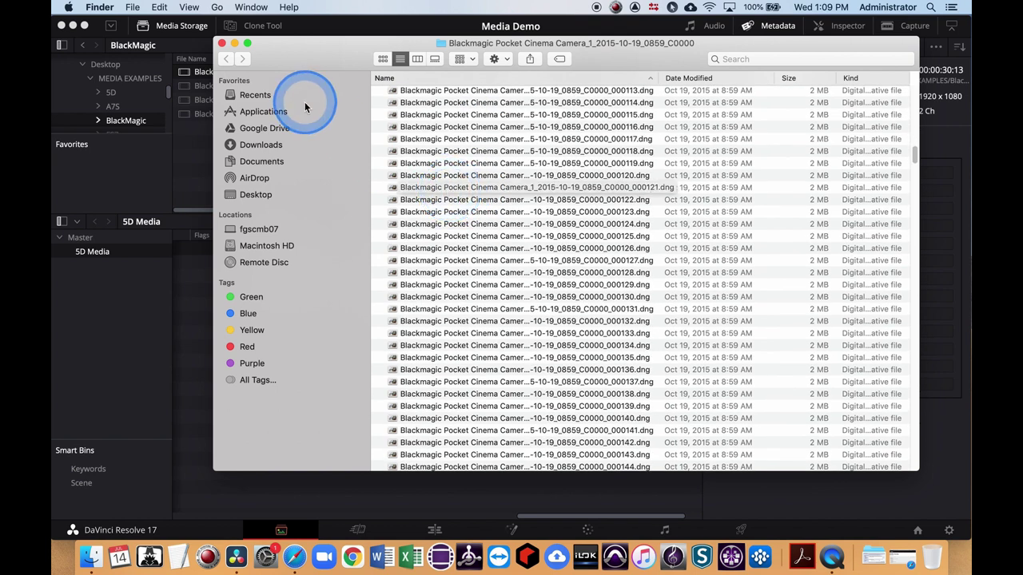
{"action": "left_click", "coordinate": [311, 30]}
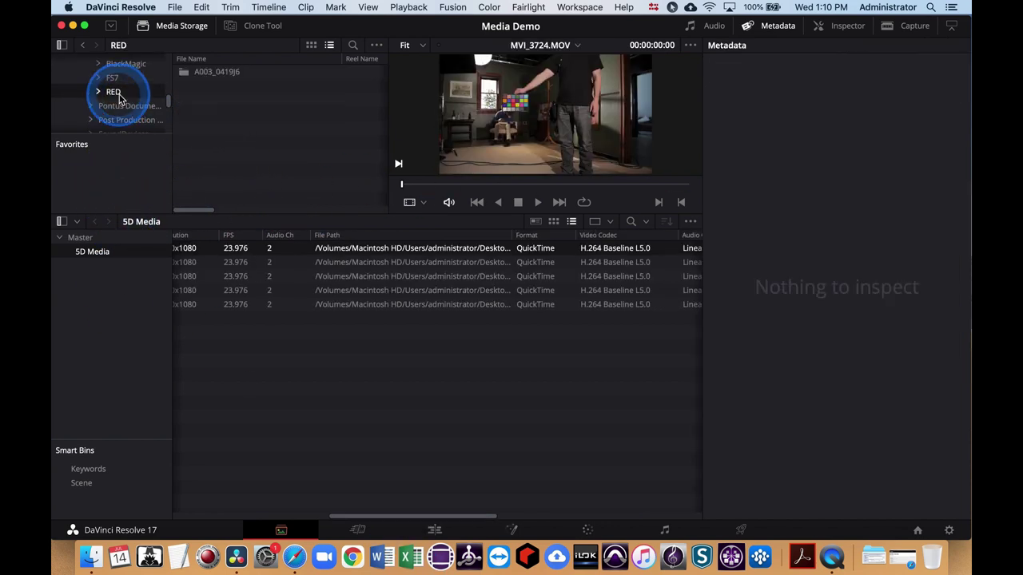
Create a bin named RED in the Master bin and open it.
{"action": "left_click", "coordinate": [133, 239]}
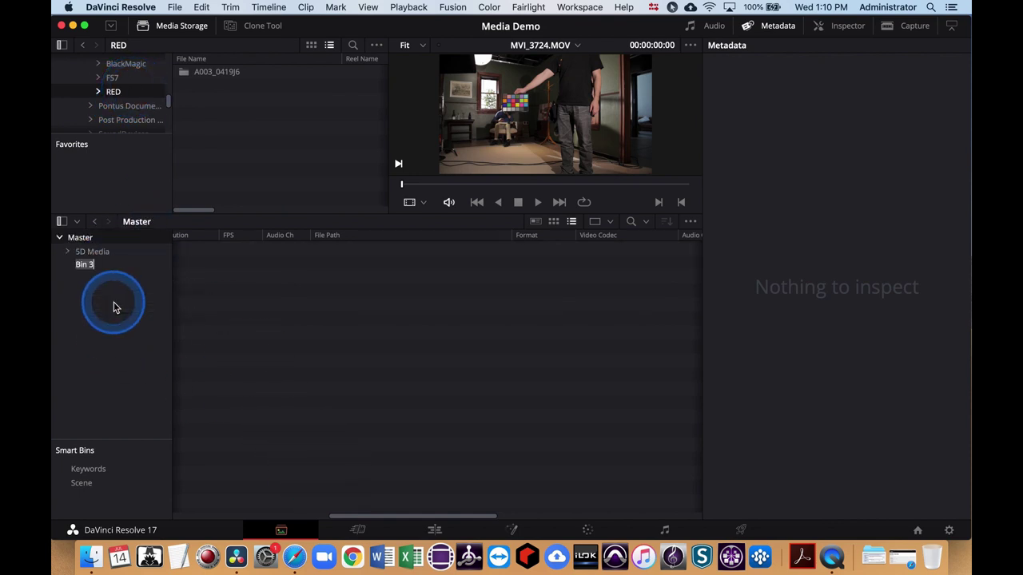
{"action": "type", "text": "RED"}
{"action": "key", "text": "Return"}
{"action": "left_click", "coordinate": [82, 266]}
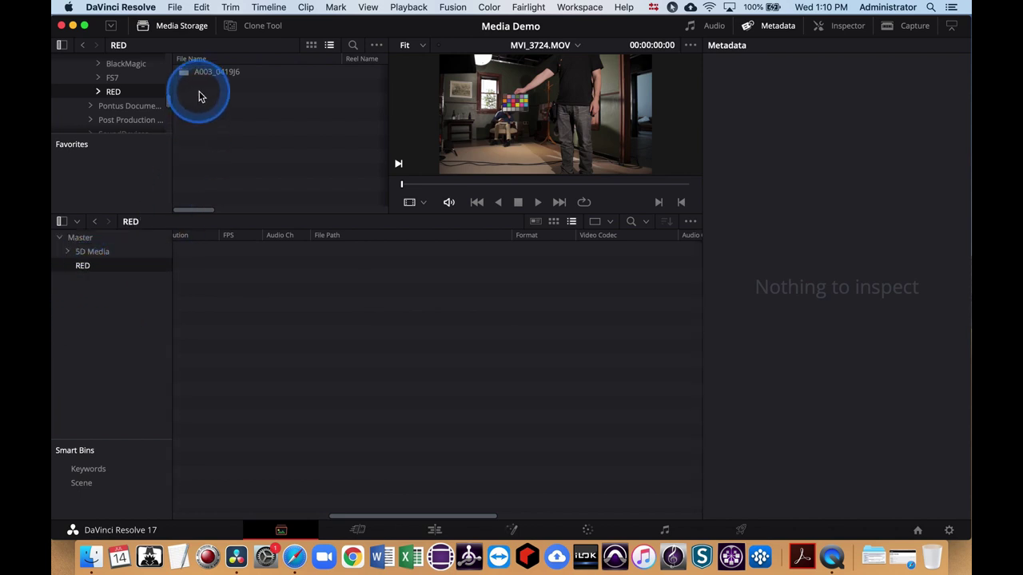
Reveal the A003_0419J6 folder in Finder and examine the contents of A003_0419J6.RDM and its A003_C001_0419V0.RDC subfolder.
{"action": "left_click", "coordinate": [200, 73]}
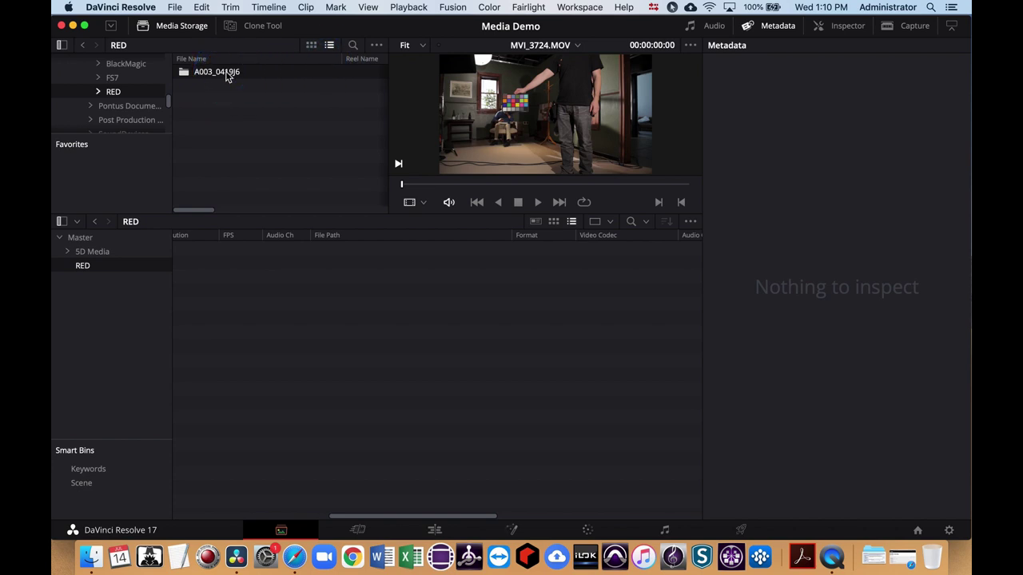
{"action": "left_click", "coordinate": [226, 76]}
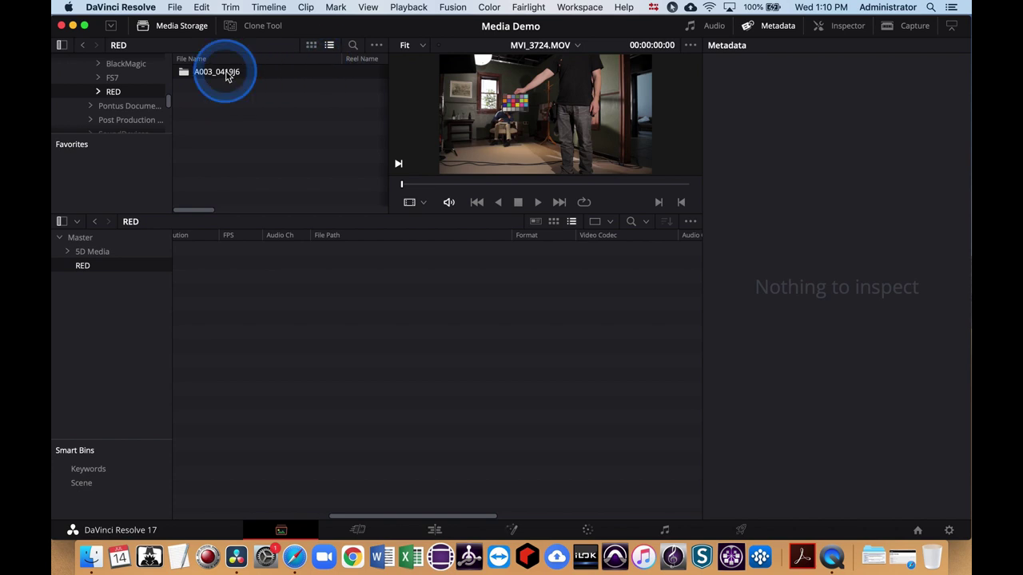
{"action": "right_click", "coordinate": [227, 76]}
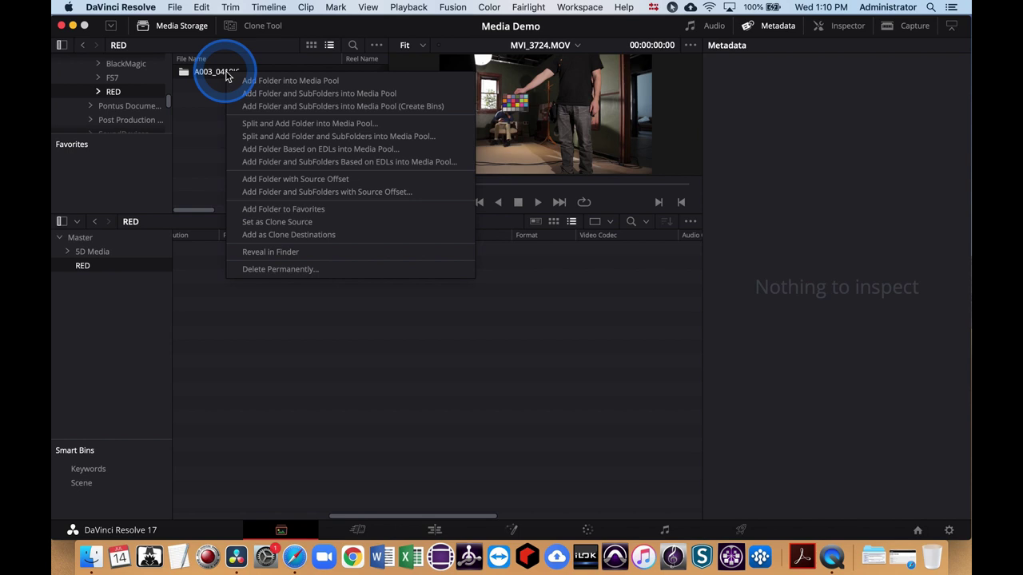
{"action": "left_click", "coordinate": [272, 253]}
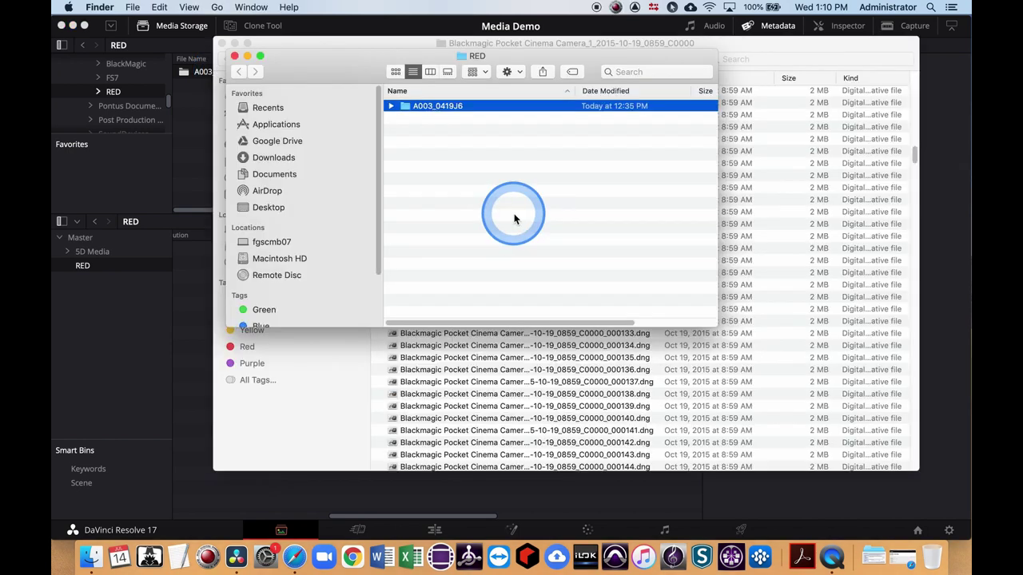
{"action": "left_click", "coordinate": [391, 108]}
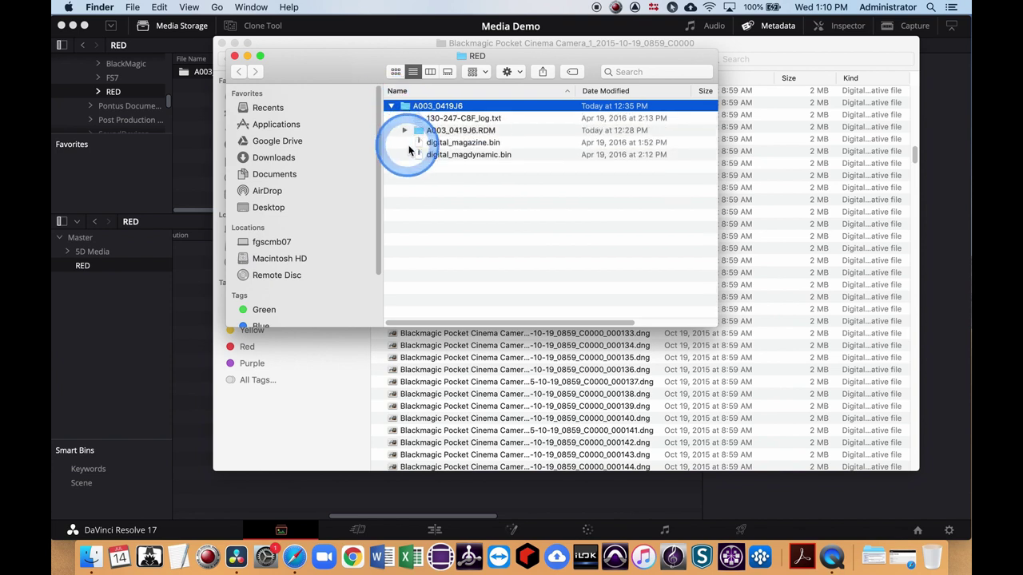
{"action": "left_click", "coordinate": [405, 131]}
{"action": "left_click", "coordinate": [417, 142]}
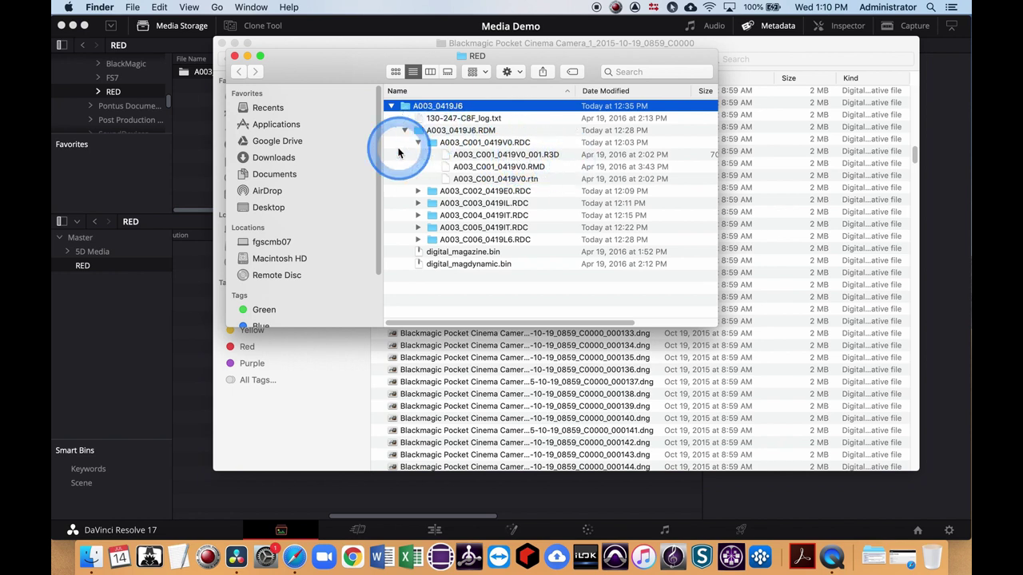
{"action": "left_click", "coordinate": [405, 130]}
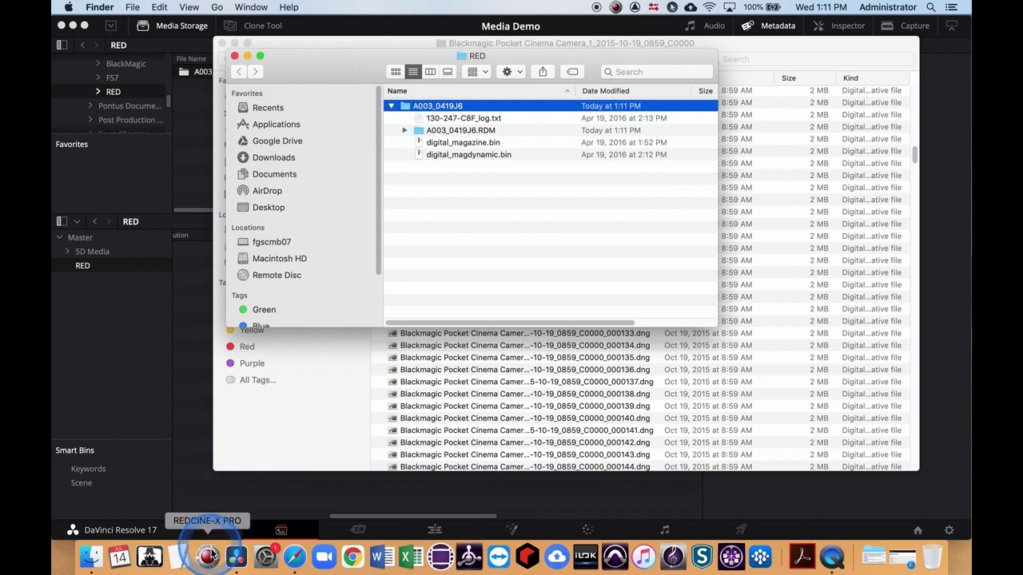
Switch to Safari and examine the REDCINE-X PRO (Mac) download page on red.com and its full web address.
{"action": "left_click", "coordinate": [210, 557]}
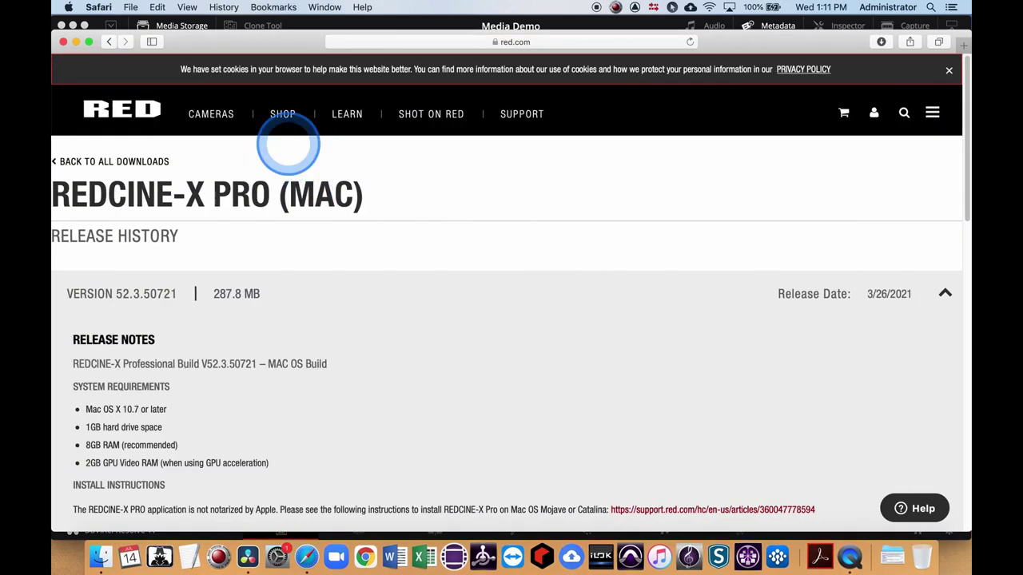
{"action": "left_click_drag", "start_coordinate": [228, 39], "coordinate": [243, 29]}
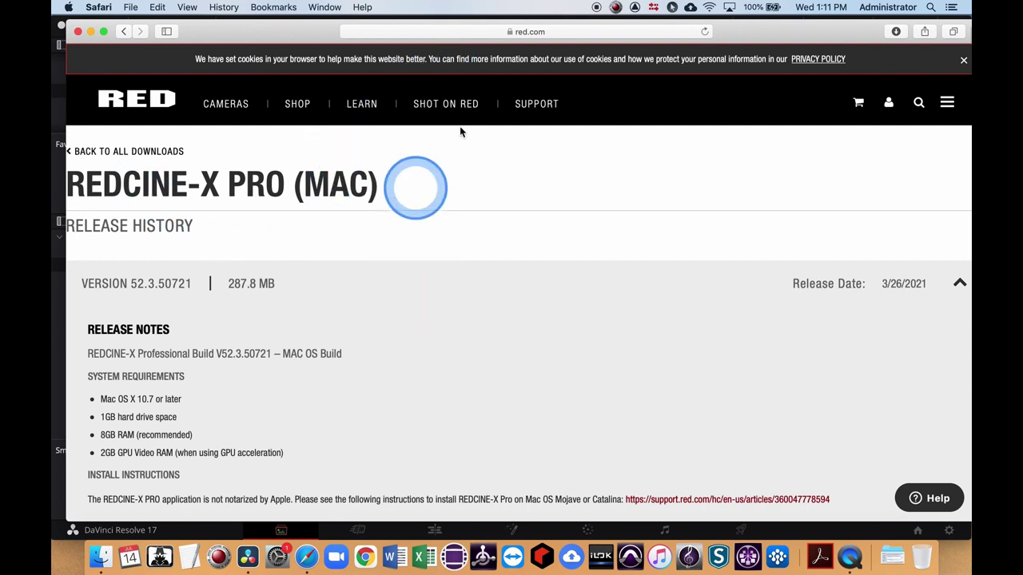
{"action": "left_click", "coordinate": [452, 33]}
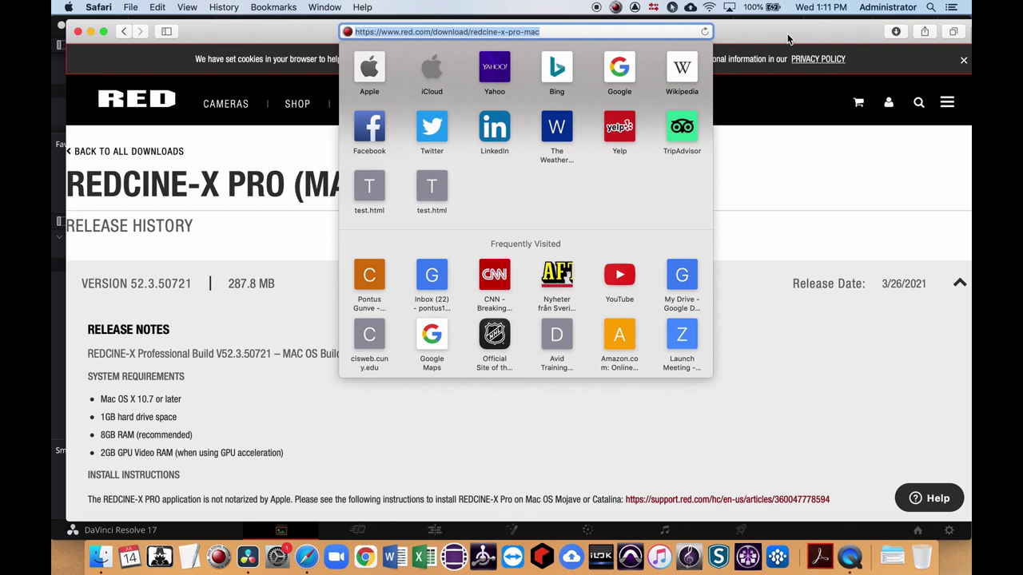
{"action": "key", "text": "Escape"}
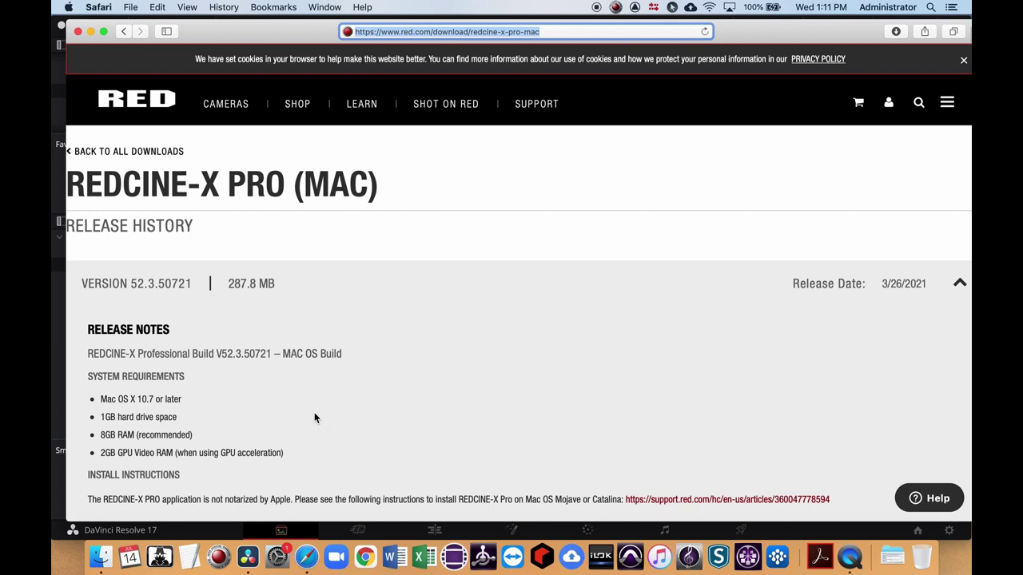
Switch to REDCINE-X PRO and browse the Desktop to the A003_0419J6 folder inside MEDIA EXAMPLES > RED.
{"action": "left_click", "coordinate": [219, 558]}
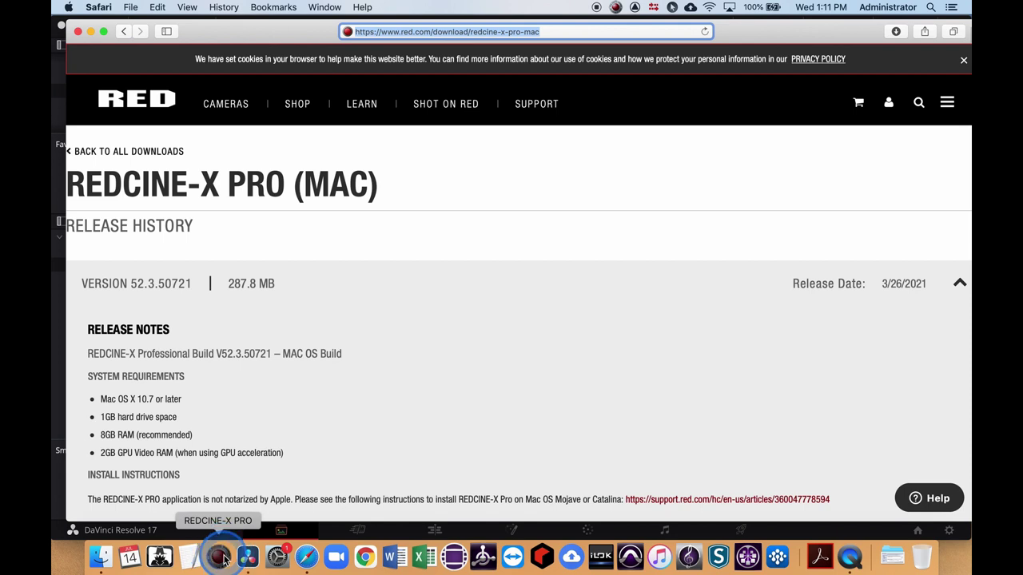
{"action": "left_click", "coordinate": [338, 381]}
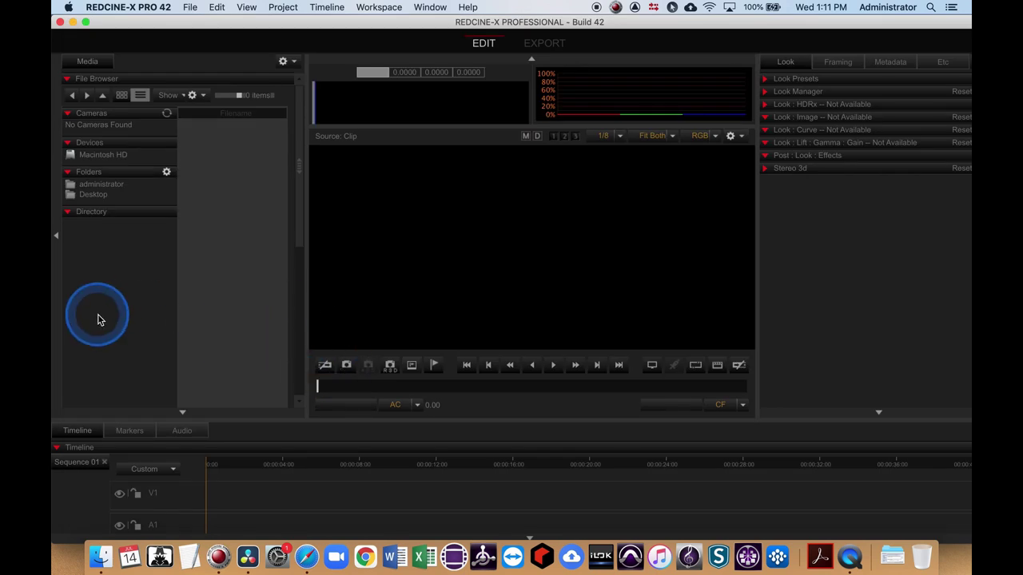
{"action": "left_click", "coordinate": [86, 195]}
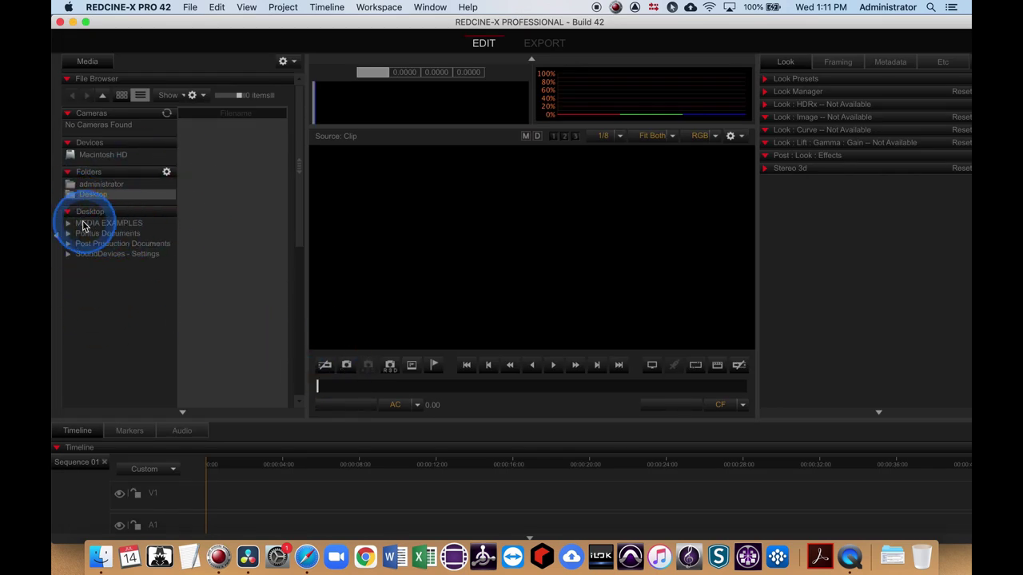
{"action": "left_click", "coordinate": [68, 223]}
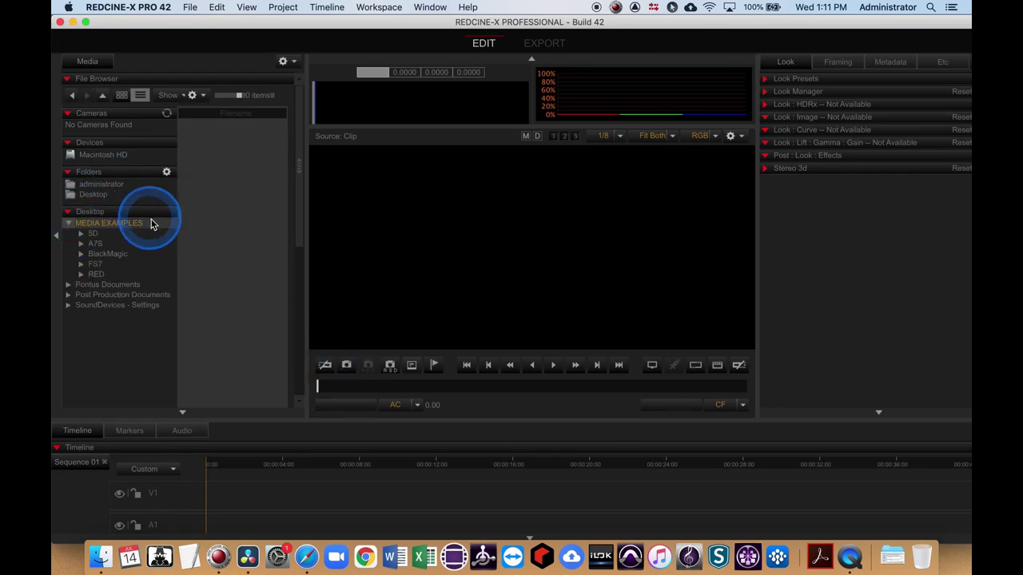
{"action": "left_click", "coordinate": [80, 274]}
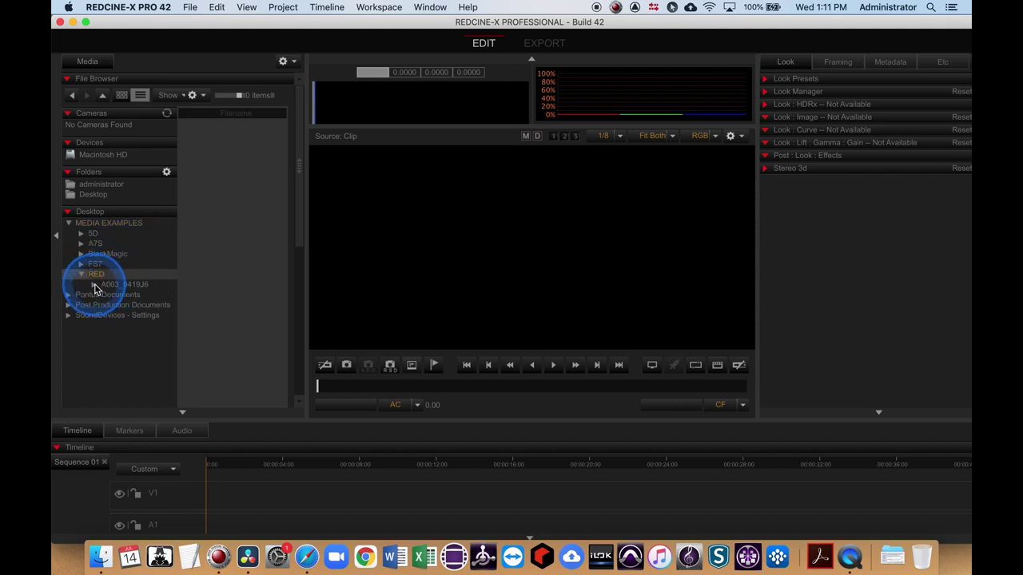
{"action": "left_click", "coordinate": [110, 285]}
Open clip A003_C001_0419V0 in the viewer and examine its timecode, resolution, frame rate and REDCODE metadata.
{"action": "left_click", "coordinate": [206, 134]}
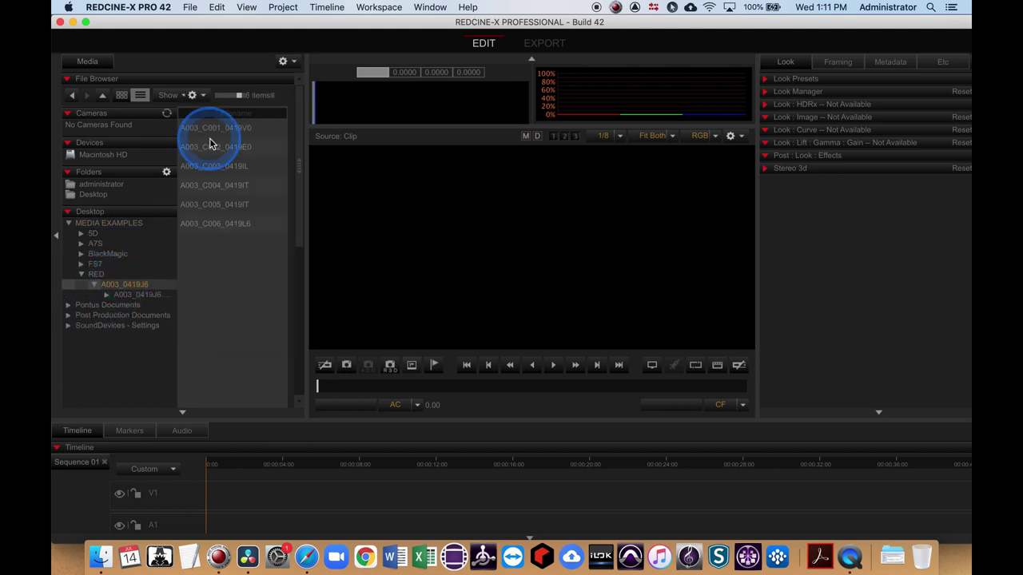
{"action": "left_click", "coordinate": [198, 133]}
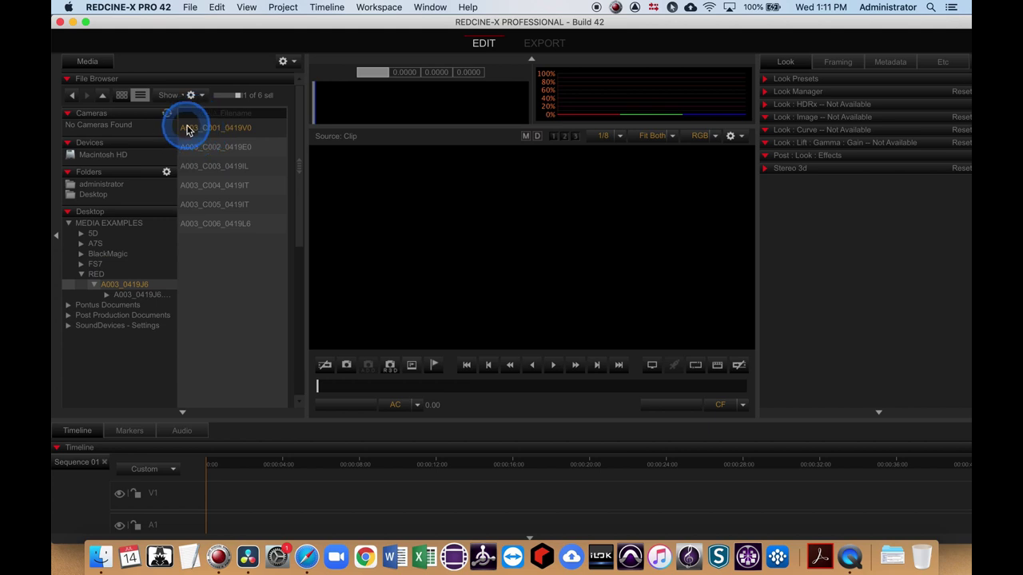
{"action": "left_click", "coordinate": [553, 263]}
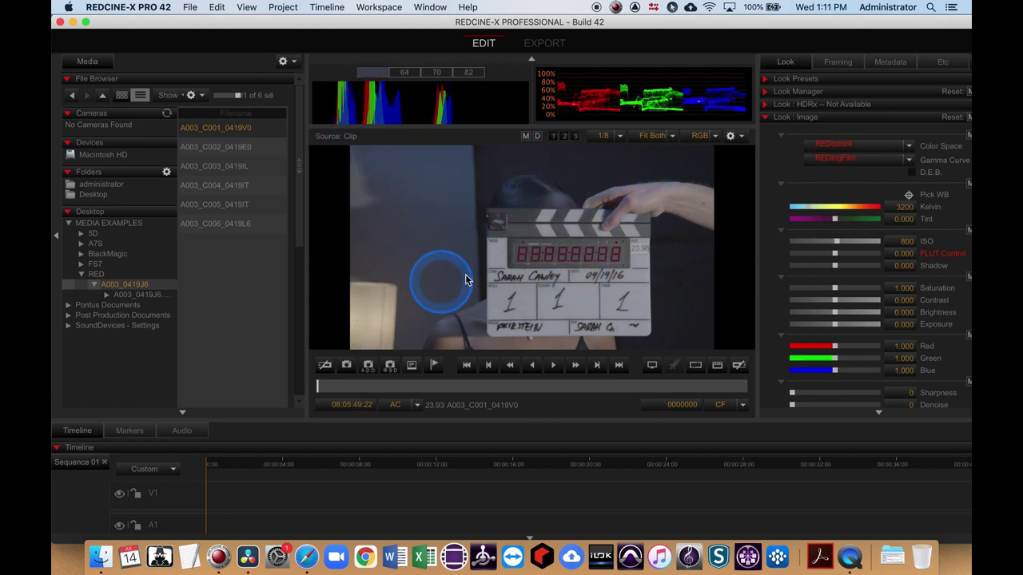
{"action": "left_click", "coordinate": [884, 62]}
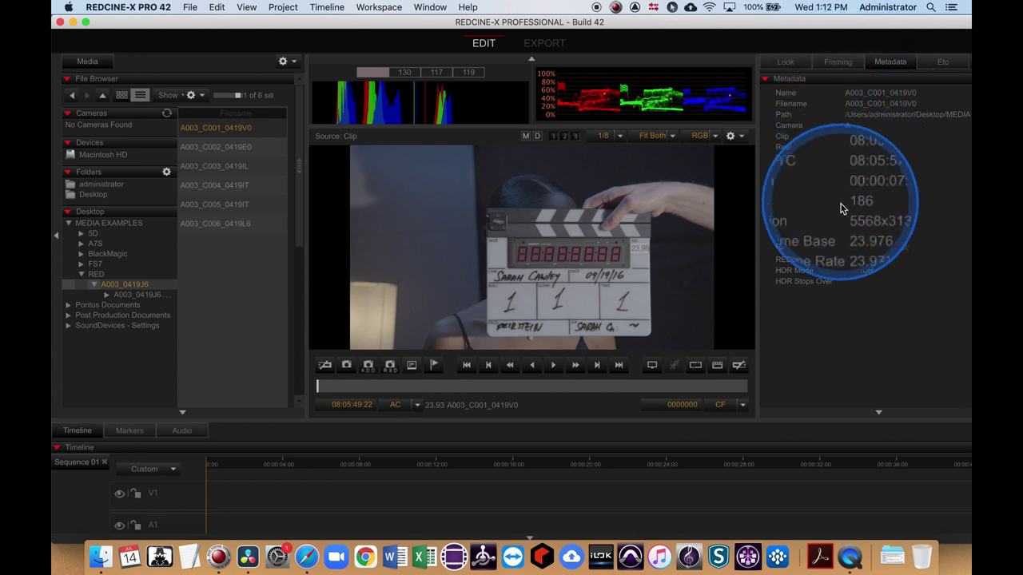
{"action": "left_click", "coordinate": [855, 248]}
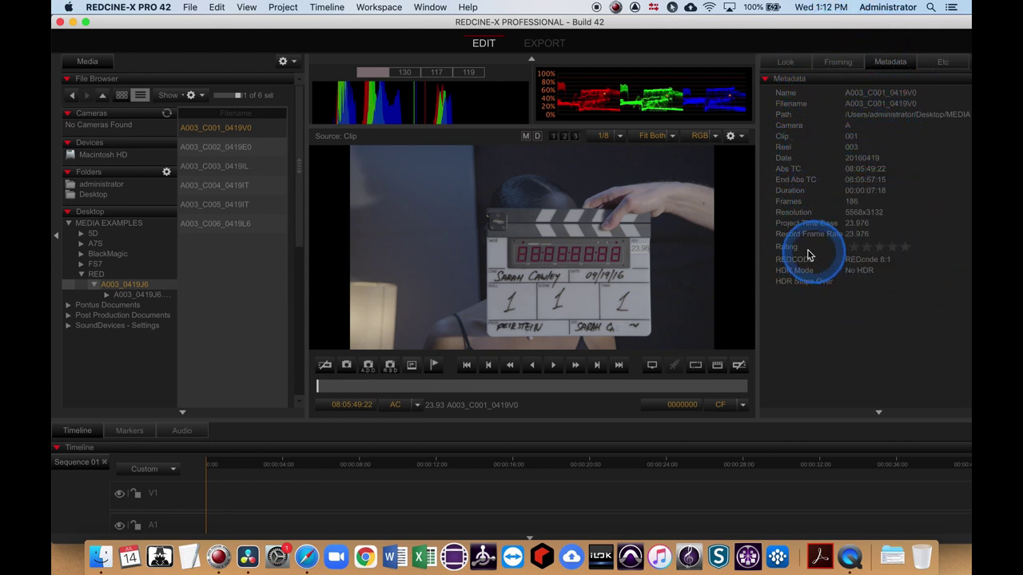
Minimise the REDCINE-X PRO window and switch back to DaVinci Resolve.
{"action": "left_click", "coordinate": [73, 22]}
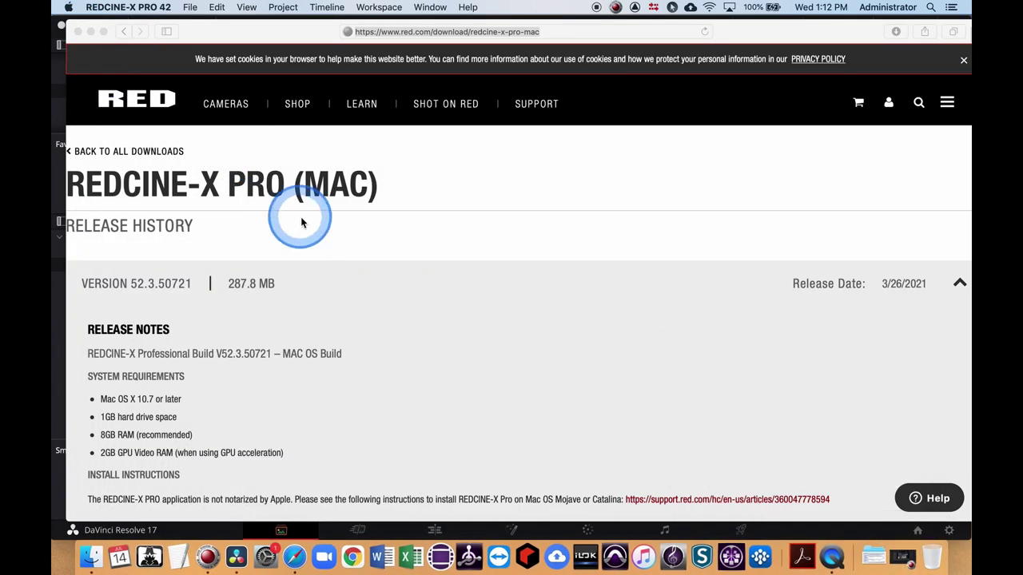
{"action": "key", "text": "super+Tab"}
{"action": "key", "text": "super+Tab"}
{"action": "key", "text": "super+Tab"}
Import the A003_0419J6 folder from media storage into the RED bin and view the metadata of clip A003_C001_0419V0_001.R3D.
{"action": "left_click", "coordinate": [219, 238]}
{"action": "left_click", "coordinate": [120, 251]}
{"action": "left_click", "coordinate": [183, 94]}
{"action": "left_click", "coordinate": [197, 76]}
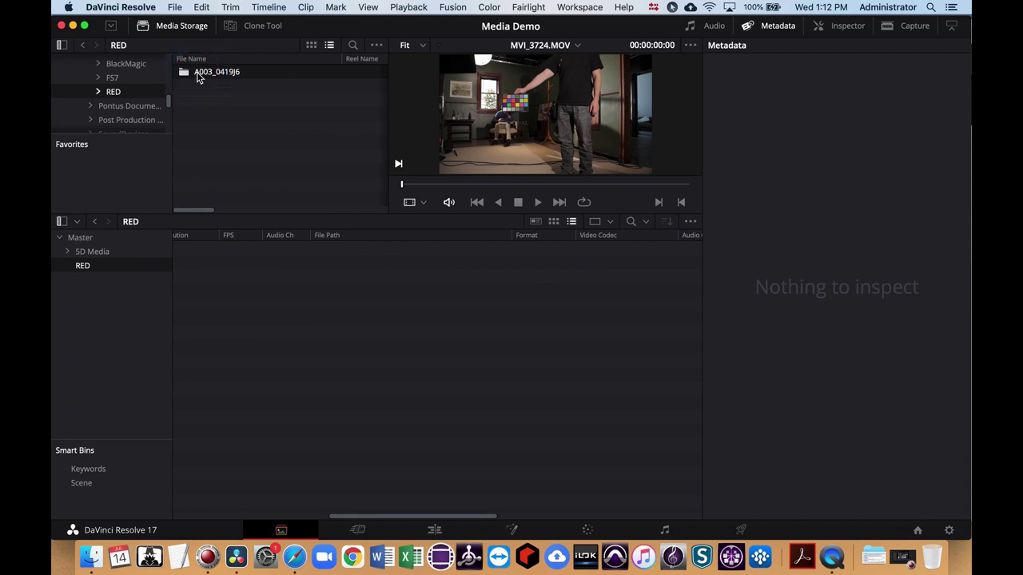
{"action": "left_click_drag", "start_coordinate": [198, 76], "coordinate": [308, 306]}
{"action": "left_click_drag", "start_coordinate": [407, 515], "coordinate": [144, 530]}
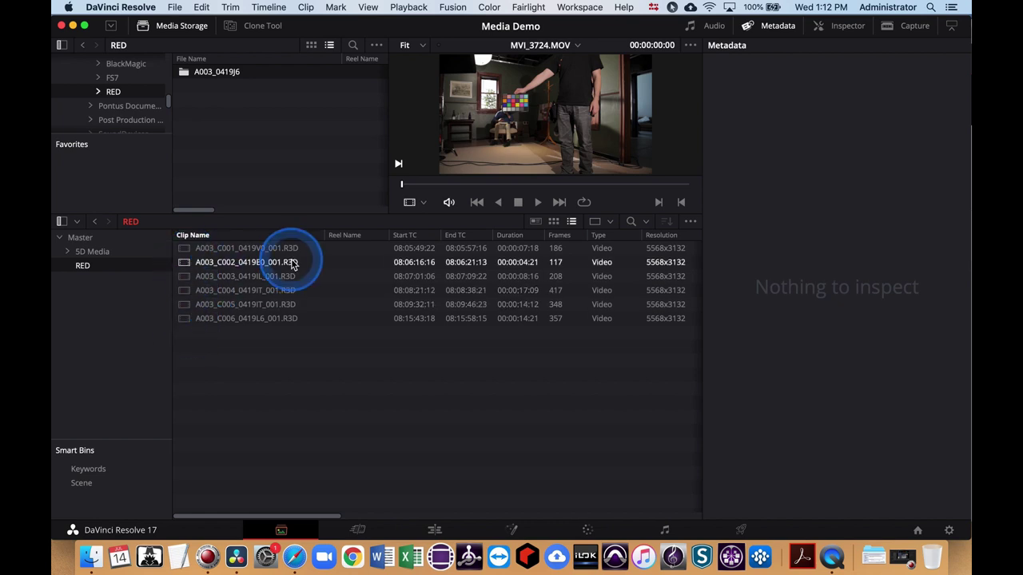
{"action": "left_click", "coordinate": [194, 250]}
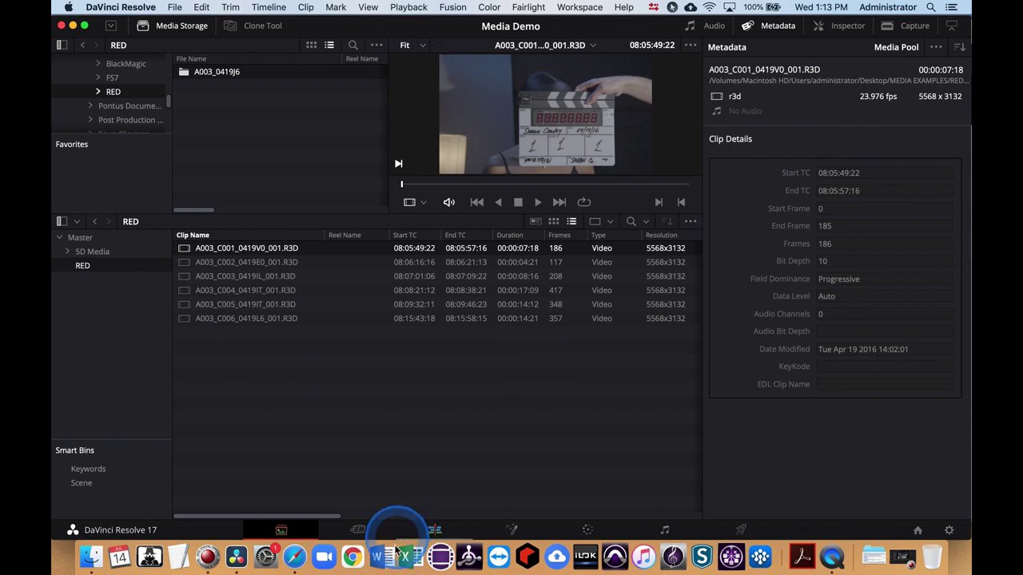
On the Edit page, create a timeline from all six RED clips.
{"action": "left_click", "coordinate": [435, 531]}
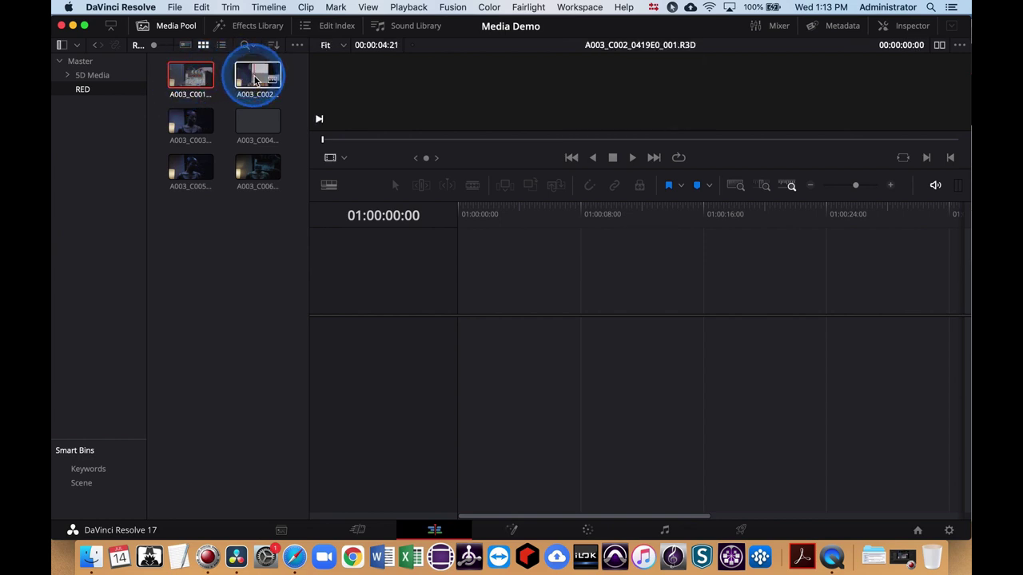
{"action": "left_click_drag", "start_coordinate": [267, 218], "coordinate": [449, 352]}
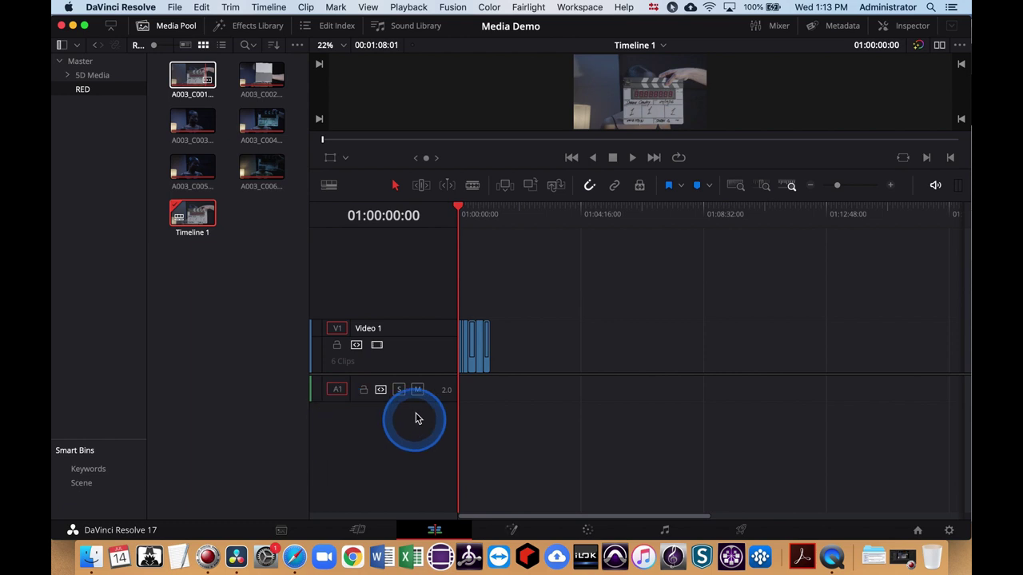
{"action": "left_click", "coordinate": [357, 413]}
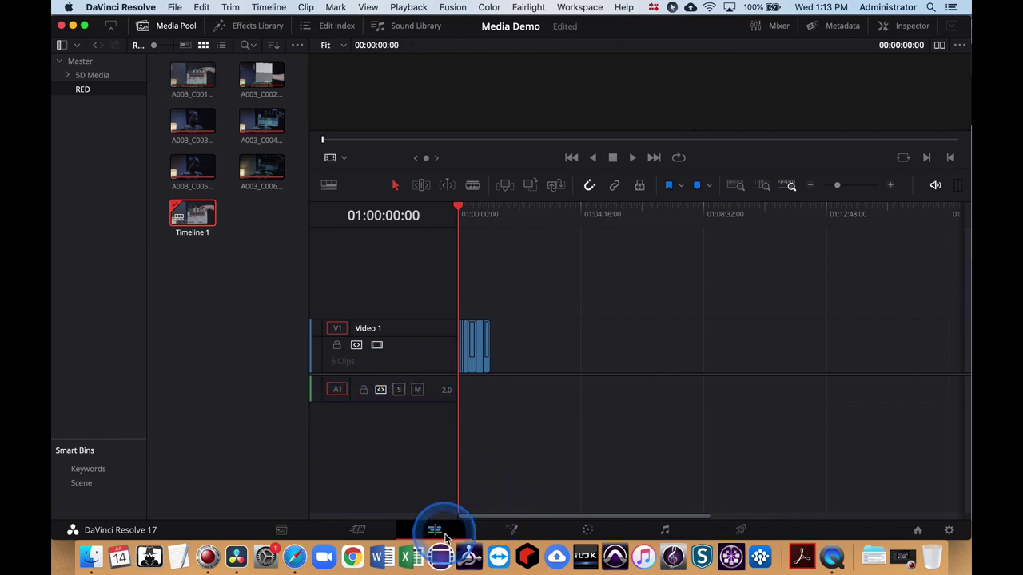
{"action": "left_click", "coordinate": [434, 531]}
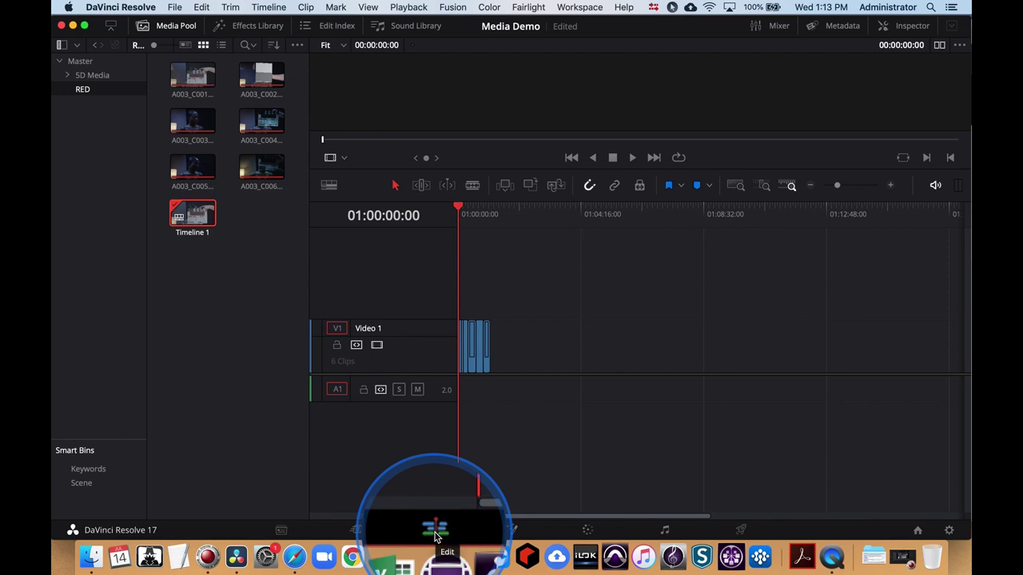
On the Deliver page, choose the Custom render preset and set the filename to MyProxies.
{"action": "left_click", "coordinate": [743, 531]}
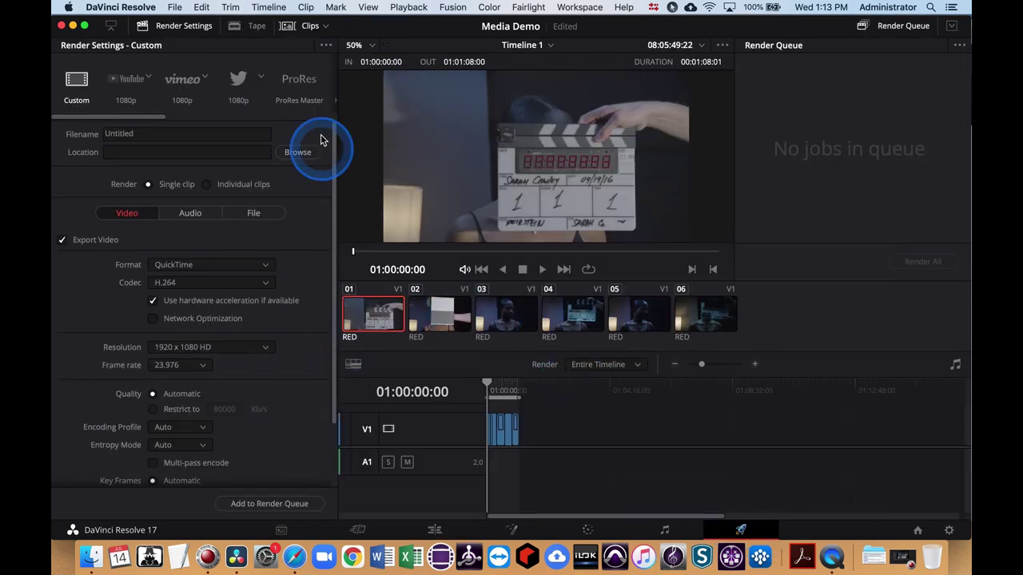
{"action": "left_click", "coordinate": [75, 85]}
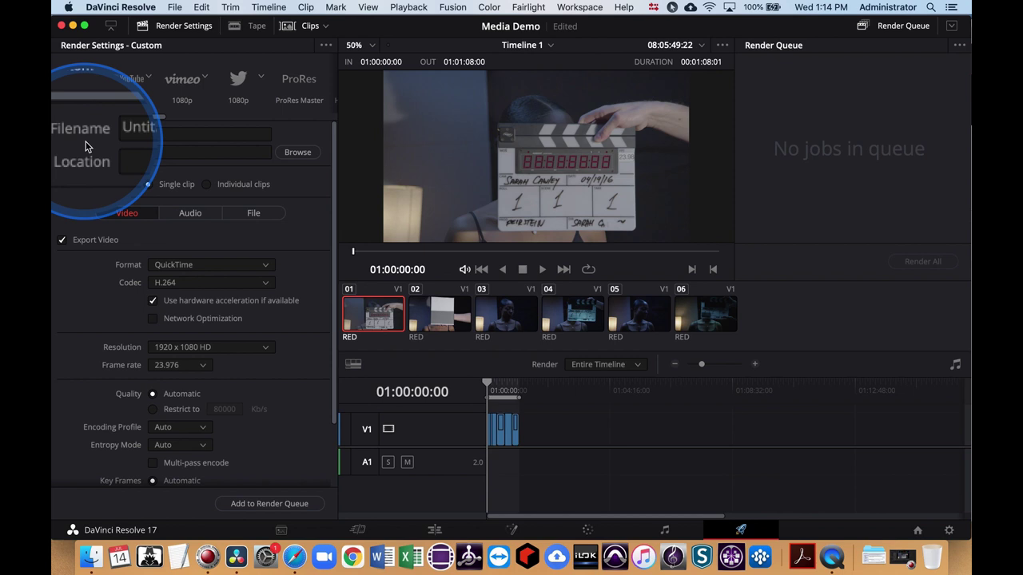
{"action": "double_click", "coordinate": [134, 135]}
{"action": "type", "text": "My"}
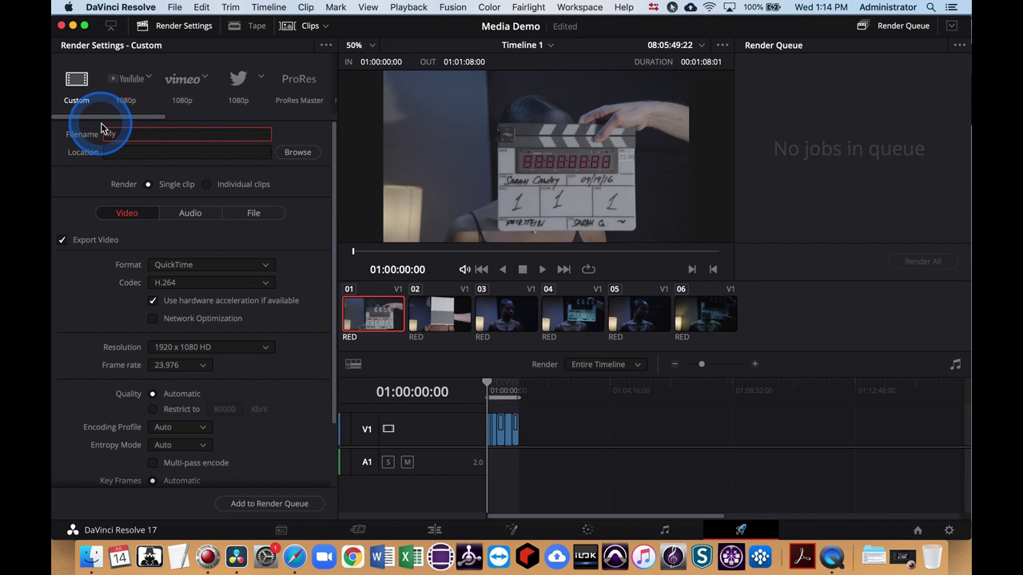
{"action": "type", "text": "Proxies"}
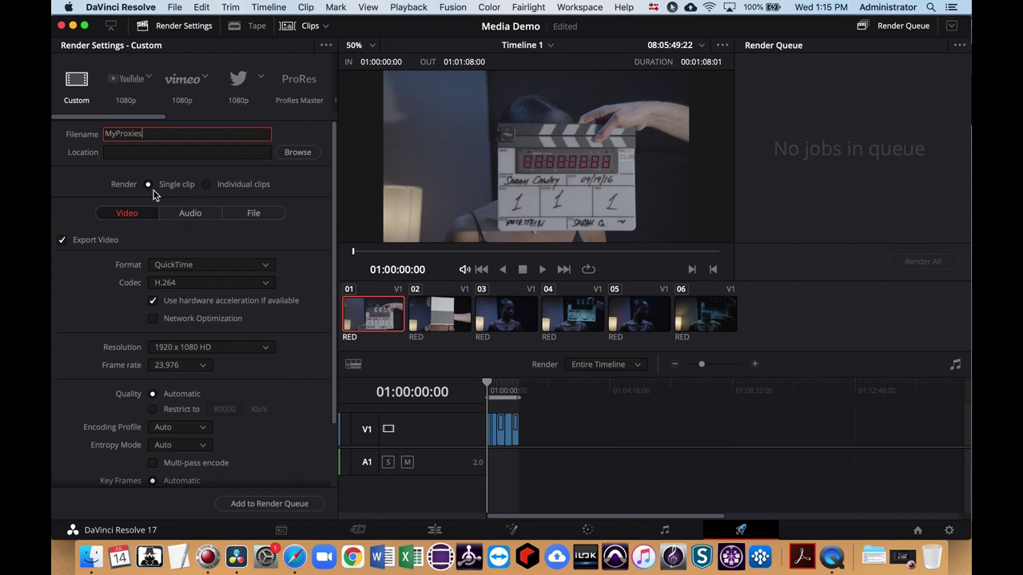
Set the render to individual clips and have the output filenames use the source name.
{"action": "left_click", "coordinate": [207, 185]}
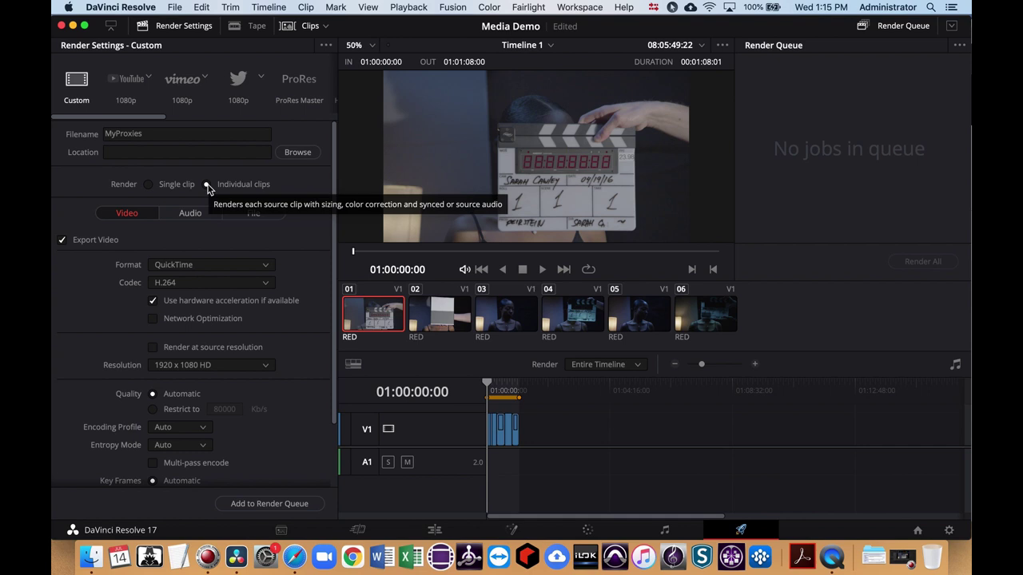
{"action": "left_click", "coordinate": [207, 185]}
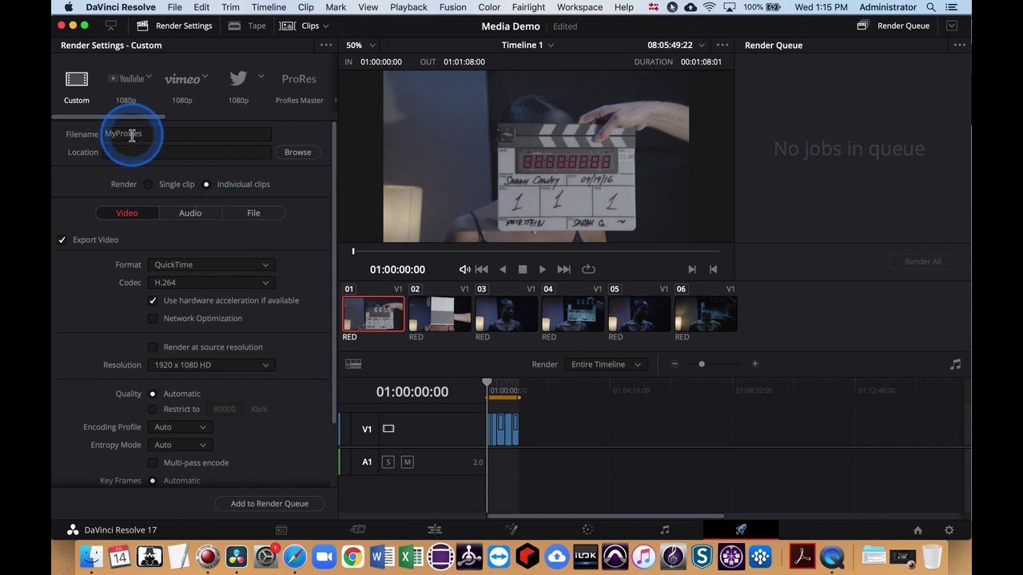
{"action": "left_click", "coordinate": [257, 215]}
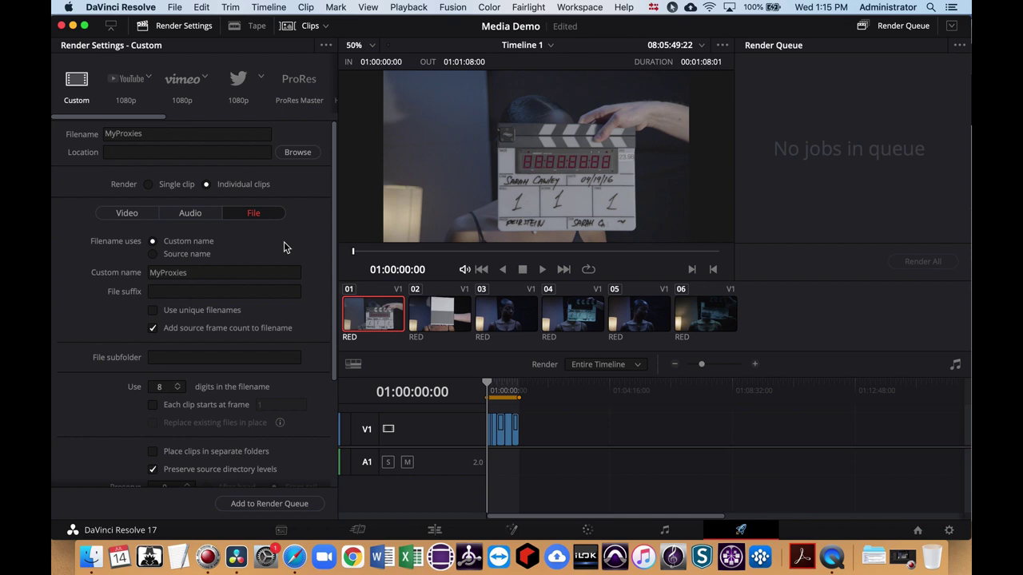
{"action": "left_click", "coordinate": [153, 255]}
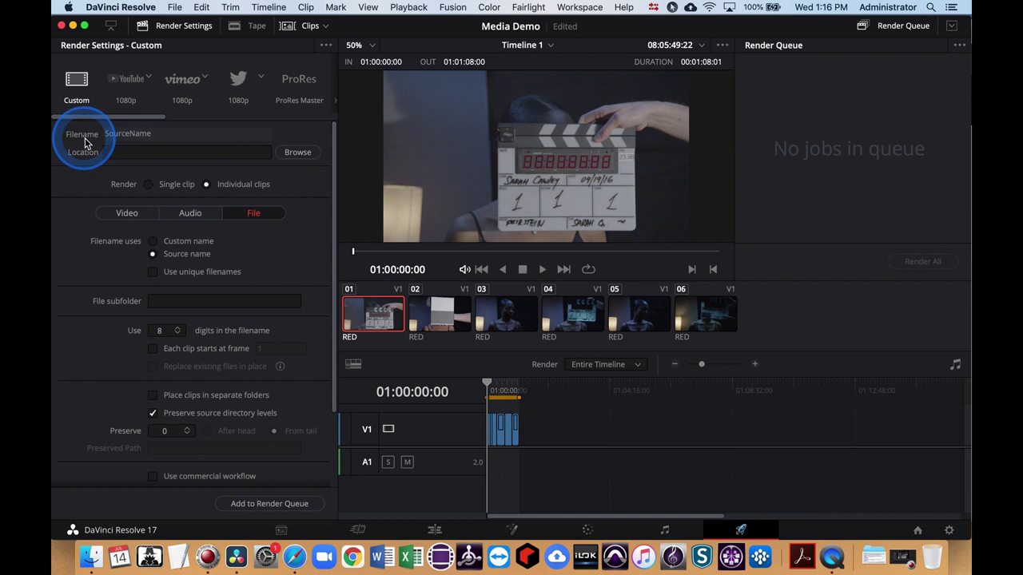
Create a folder named Day01 on the Desktop and set it as the render location.
{"action": "left_click", "coordinate": [297, 152]}
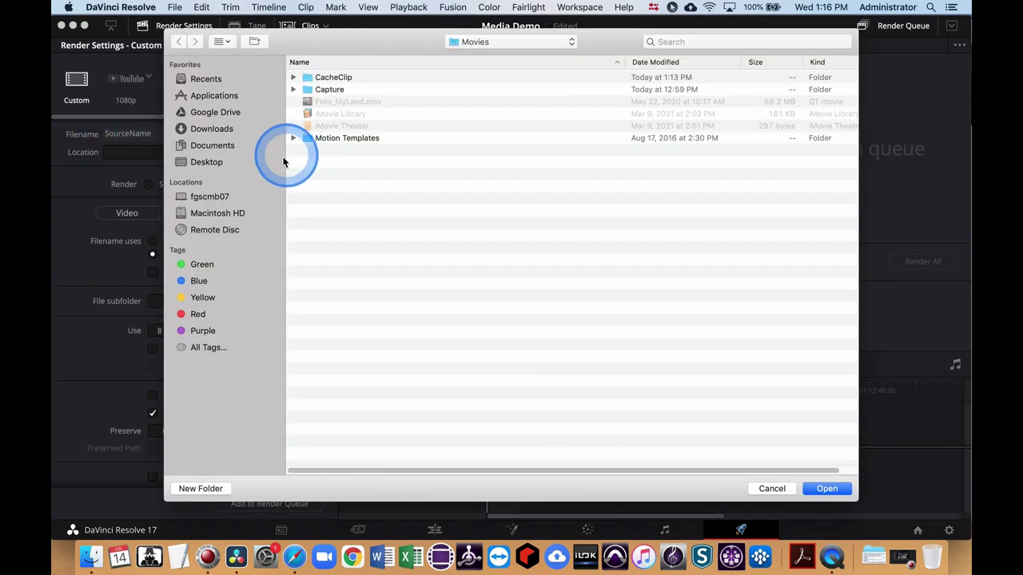
{"action": "left_click", "coordinate": [207, 163]}
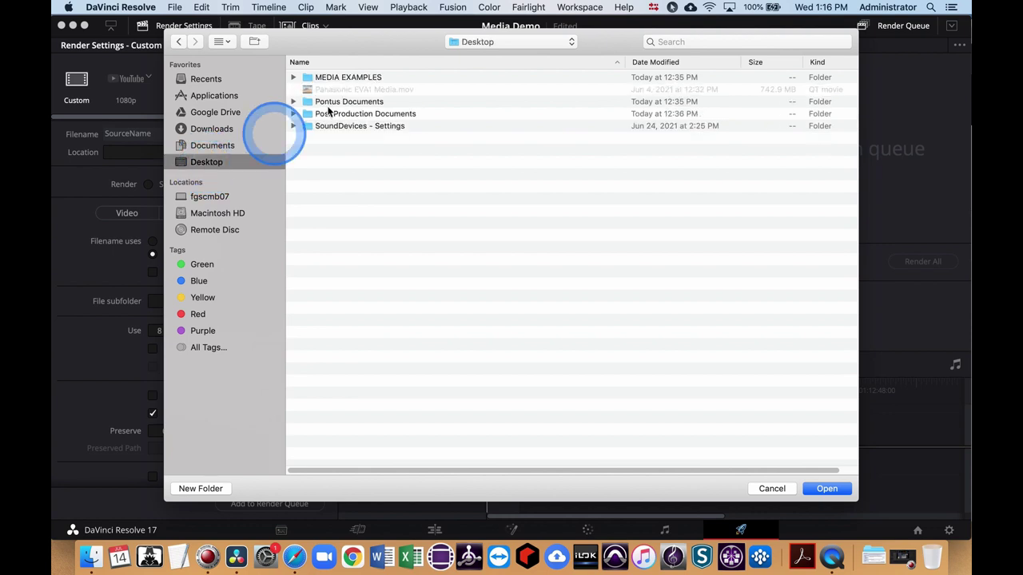
{"action": "left_click", "coordinate": [200, 488]}
{"action": "key", "text": "BackSpace"}
{"action": "type", "text": "Day01"}
{"action": "key", "text": "Return"}
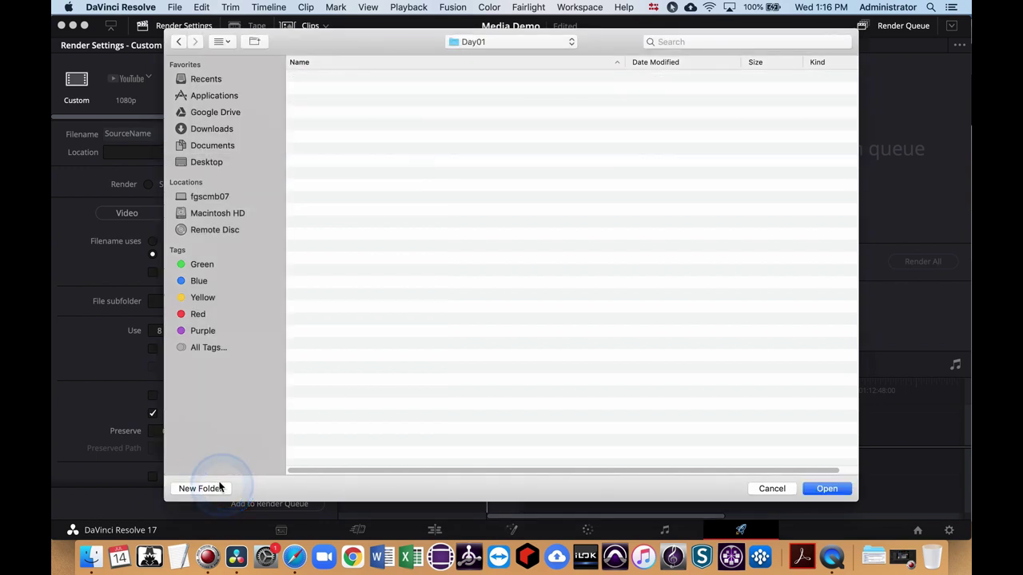
{"action": "key", "text": "Return"}
{"action": "left_click", "coordinate": [121, 138]}
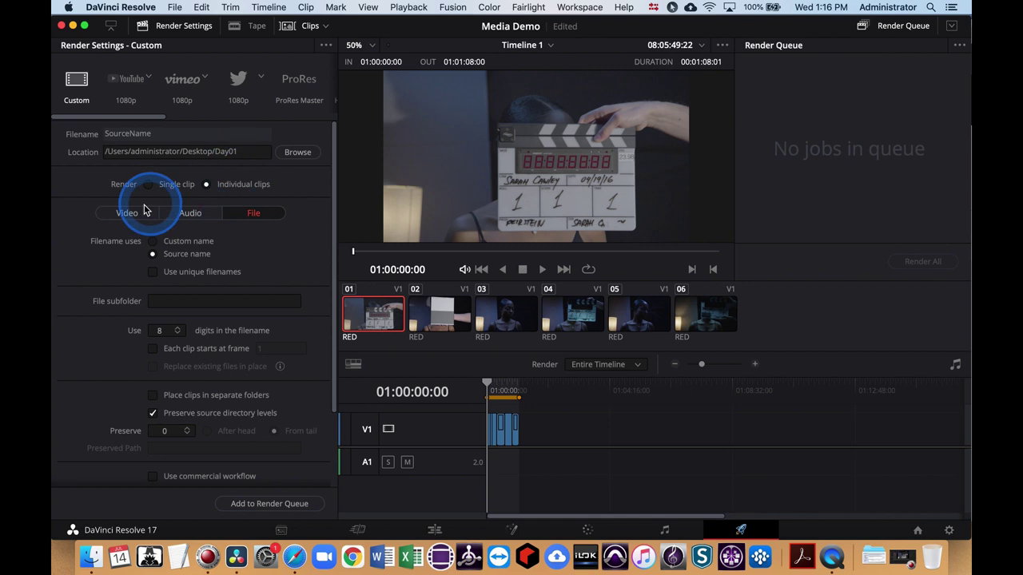
Turn off audio export for the render.
{"action": "left_click", "coordinate": [190, 213]}
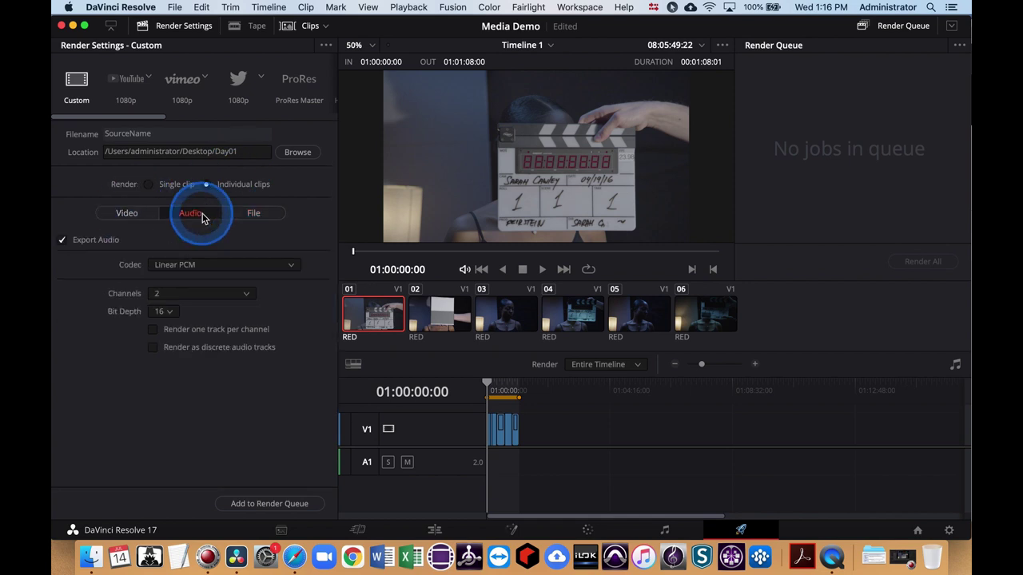
{"action": "left_click", "coordinate": [63, 241]}
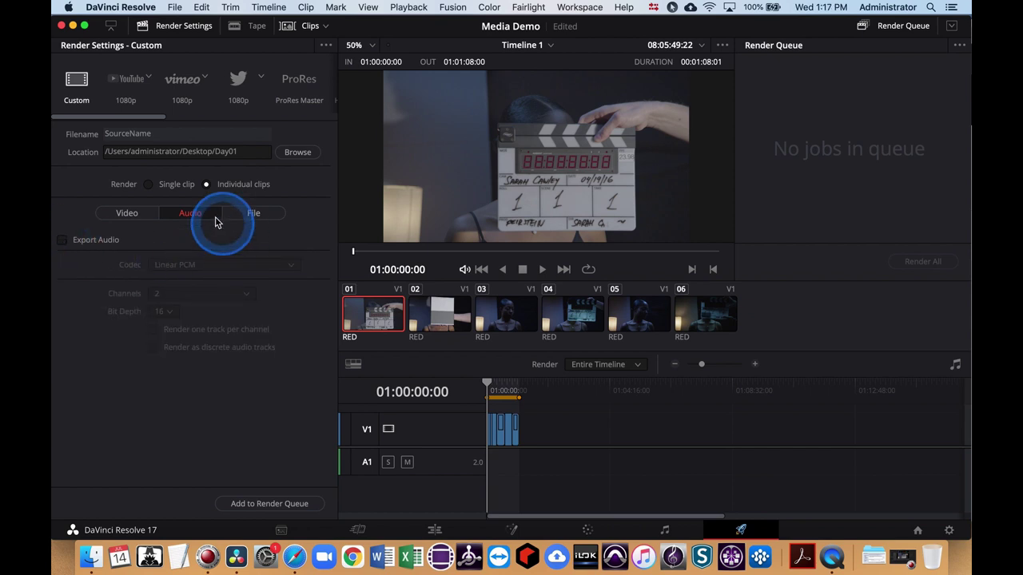
Set the video export format to QuickTime with the Apple ProRes codec and the Apple ProRes 422 Proxy type.
{"action": "left_click", "coordinate": [132, 218]}
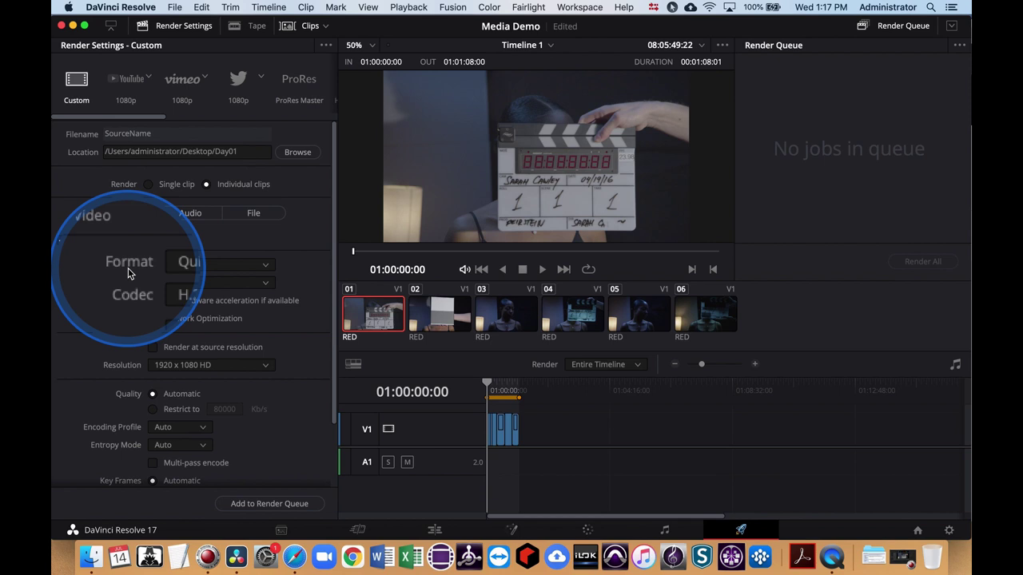
{"action": "left_click", "coordinate": [265, 270]}
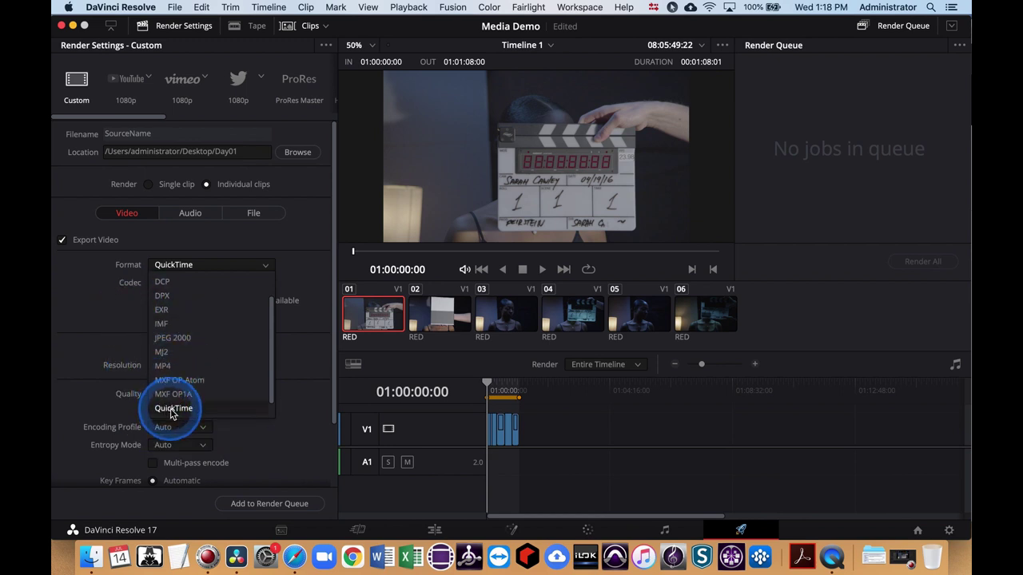
{"action": "left_click", "coordinate": [173, 408]}
{"action": "left_click", "coordinate": [208, 286]}
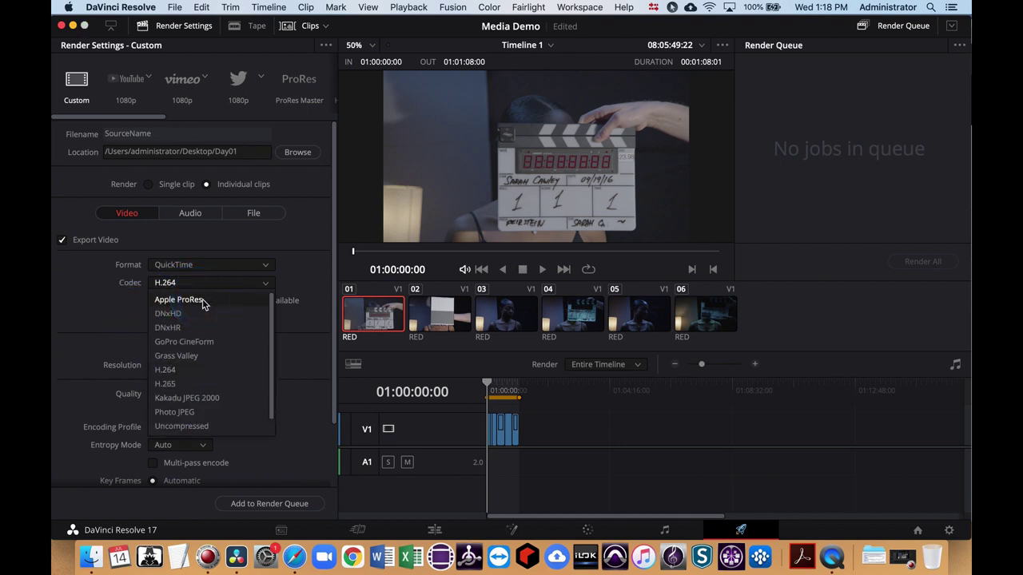
{"action": "left_click", "coordinate": [192, 300]}
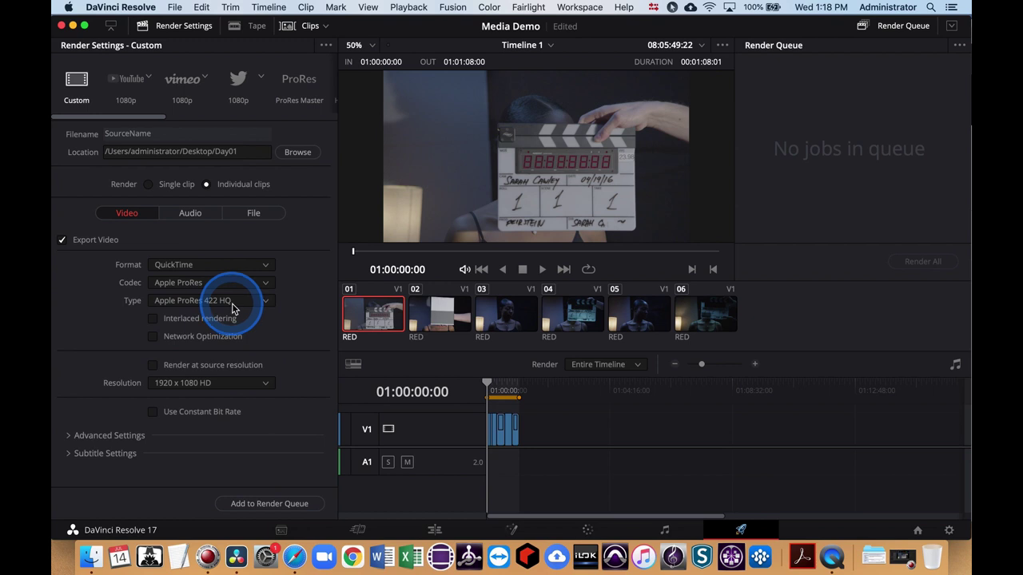
{"action": "left_click", "coordinate": [265, 306]}
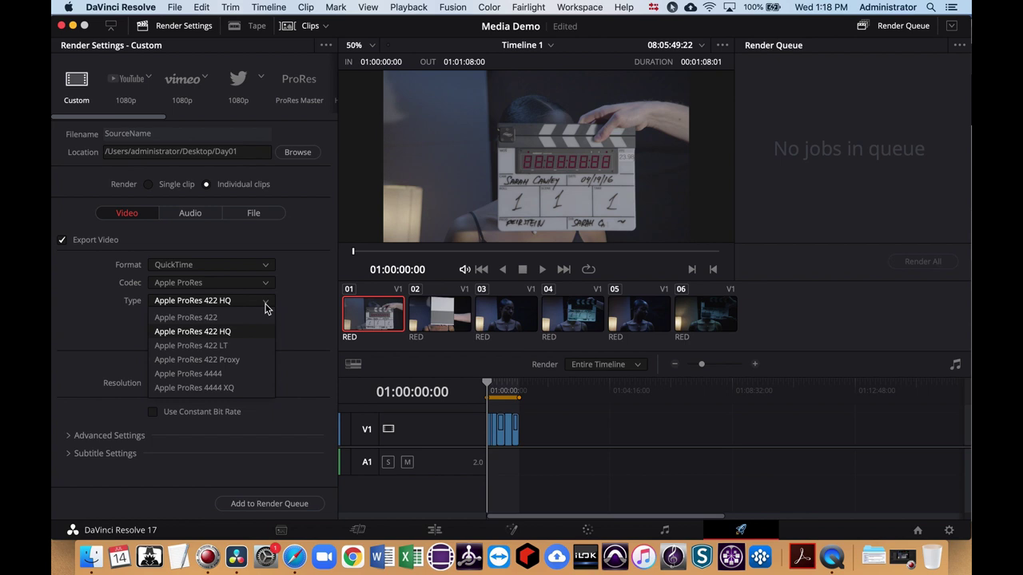
{"action": "left_click_drag", "start_coordinate": [265, 308], "coordinate": [239, 365]}
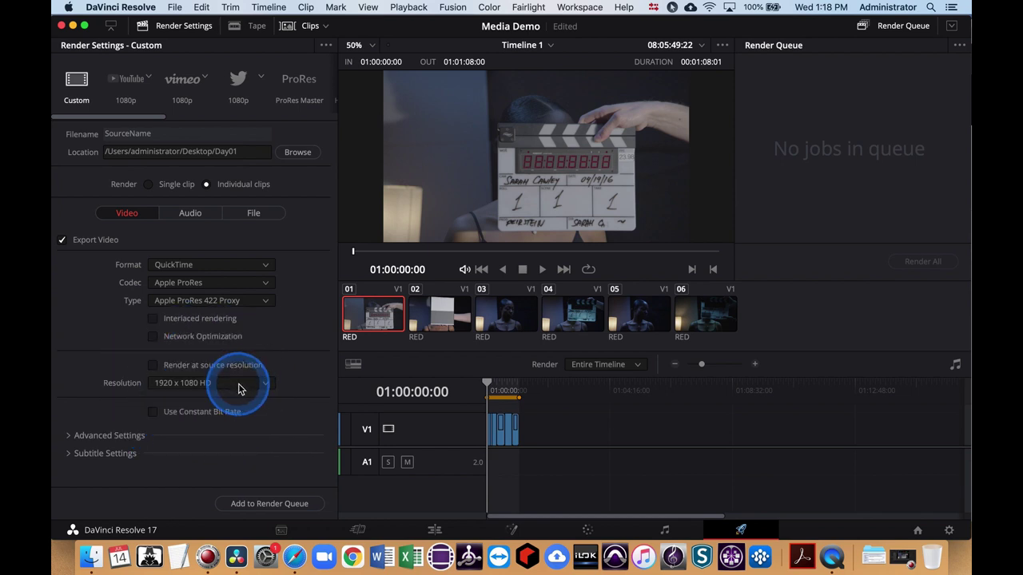
Check the available resolutions, keep 1920 x 1080 HD, and add the RED timeline to the render queue.
{"action": "left_click", "coordinate": [266, 384]}
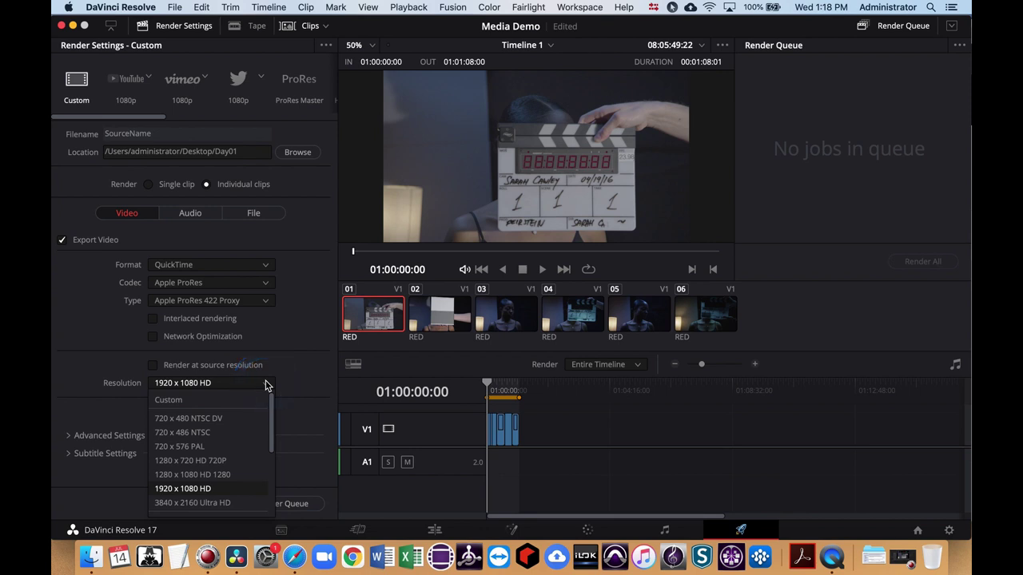
{"action": "left_click", "coordinate": [257, 459]}
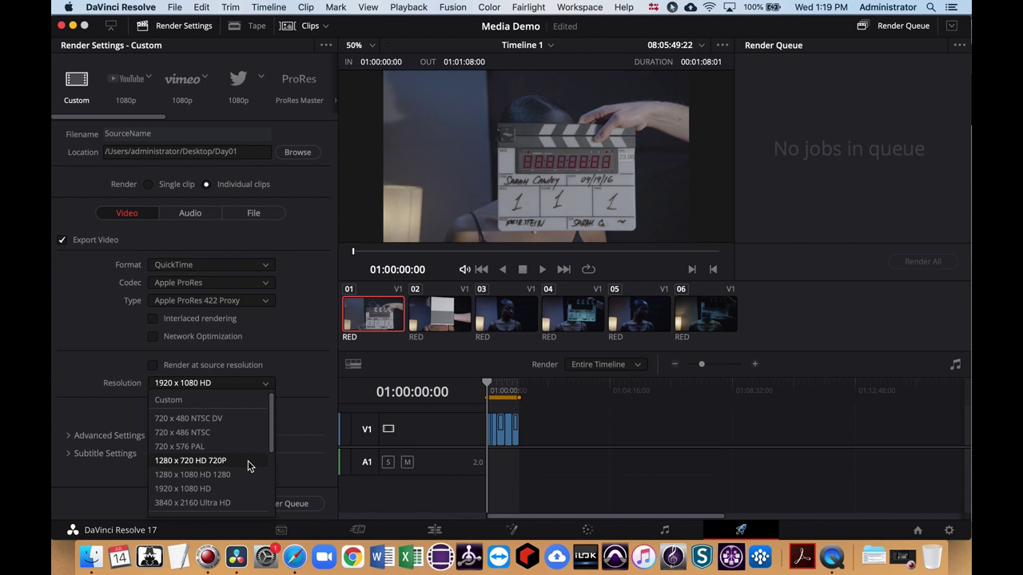
{"action": "left_click", "coordinate": [93, 342]}
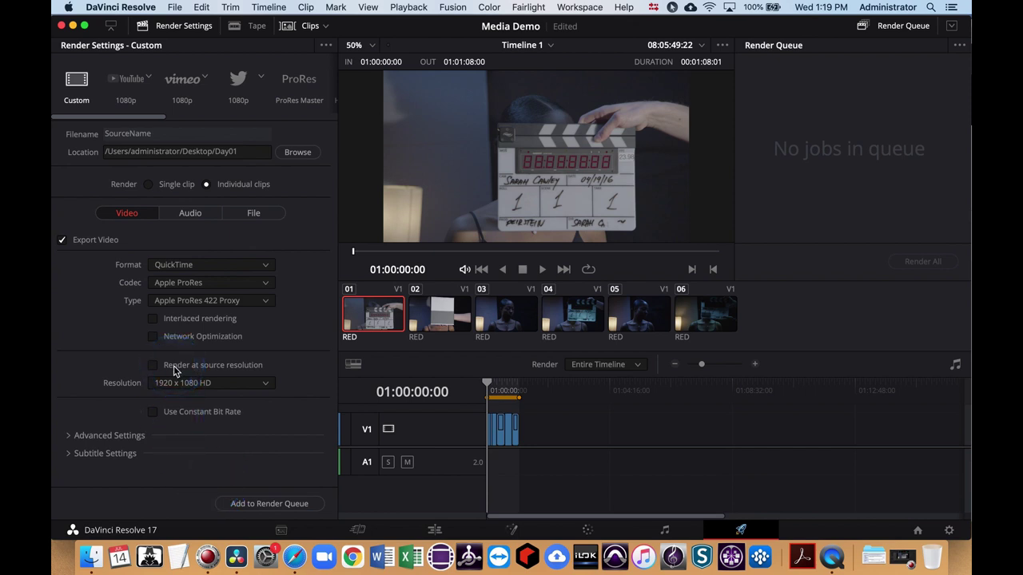
{"action": "left_click", "coordinate": [270, 510]}
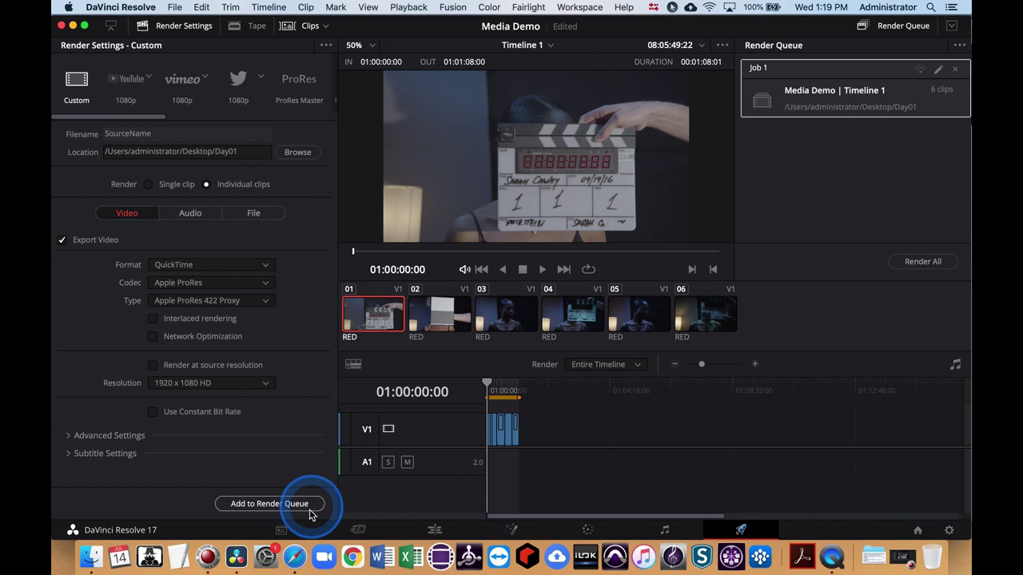
On the Media page, create a bin named BlackMagic under Master.
{"action": "left_click", "coordinate": [282, 532]}
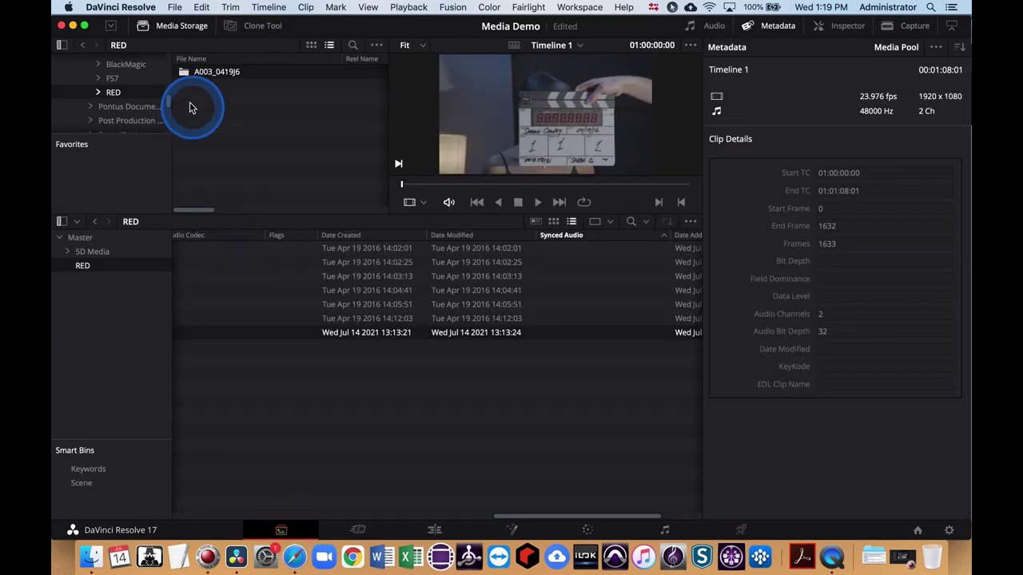
{"action": "left_click", "coordinate": [78, 238]}
{"action": "right_click", "coordinate": [89, 319]}
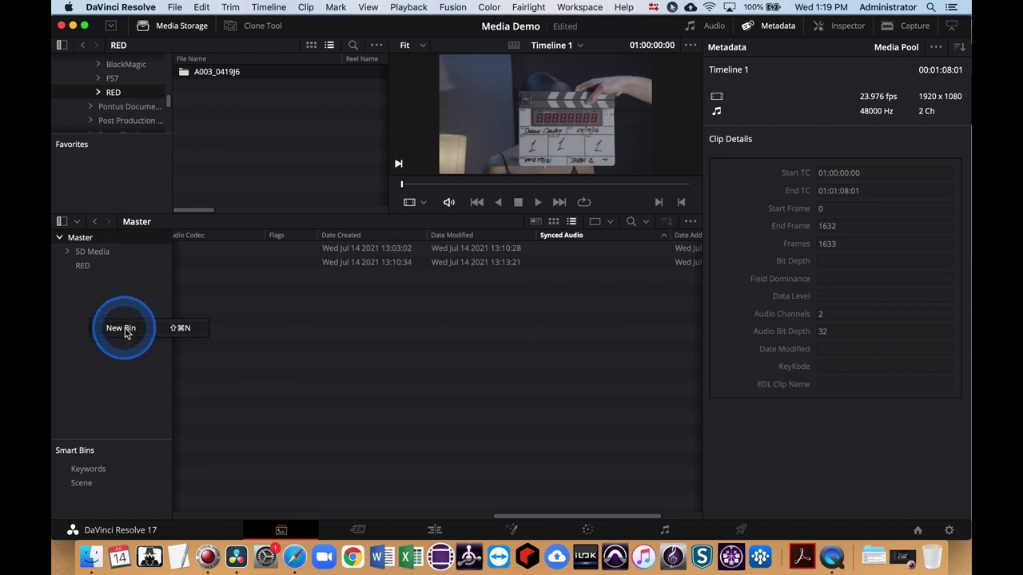
{"action": "left_click", "coordinate": [130, 329]}
{"action": "left_click", "coordinate": [259, 301]}
{"action": "left_click", "coordinate": [259, 301]}
{"action": "type", "text": "Blackm"}
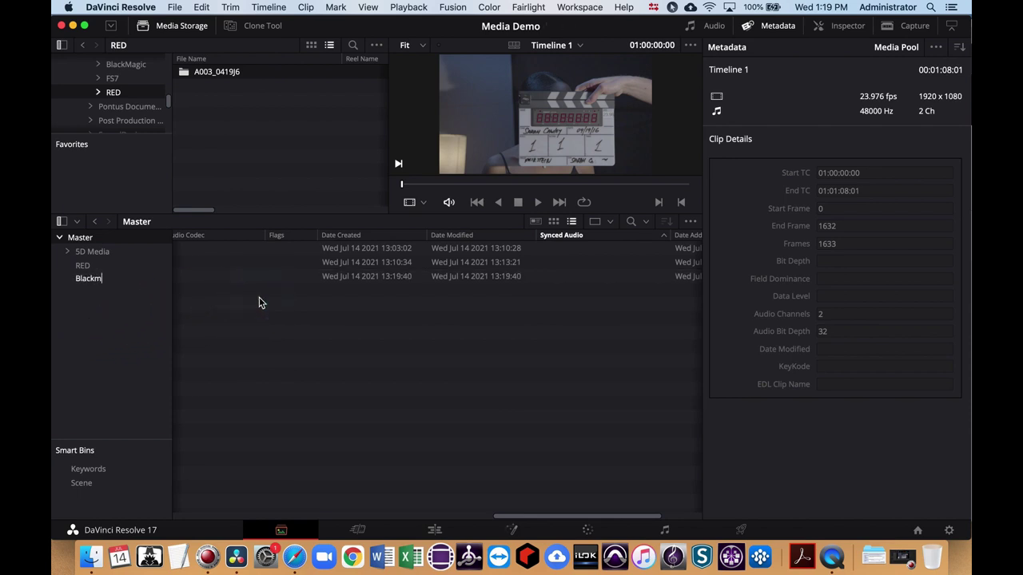
{"action": "key", "text": "BackSpace"}
{"action": "type", "text": "Magic"}
{"action": "key", "text": "Return"}
Add the four Blackmagic Pocket Cinema Camera clips from the BlackMagic storage folder to the BlackMagic bin and examine the first clip's metadata.
{"action": "left_click", "coordinate": [126, 69]}
{"action": "left_click", "coordinate": [243, 86]}
{"action": "left_click", "coordinate": [244, 113], "text": "shift"}
{"action": "left_click_drag", "start_coordinate": [240, 72], "coordinate": [92, 289]}
{"action": "left_click", "coordinate": [95, 279]}
{"action": "left_click", "coordinate": [212, 255]}
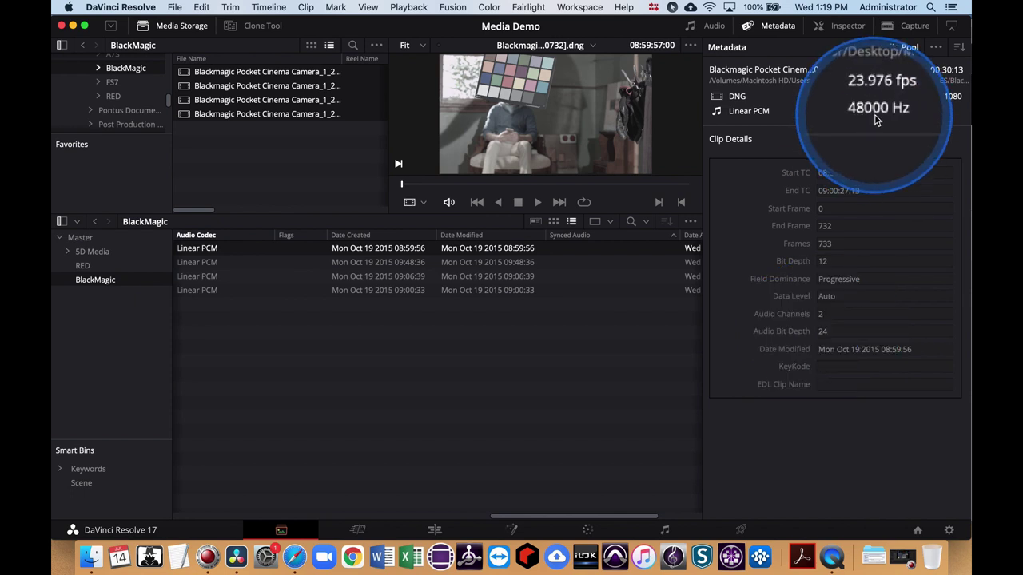
{"action": "left_click_drag", "start_coordinate": [532, 515], "coordinate": [148, 529]}
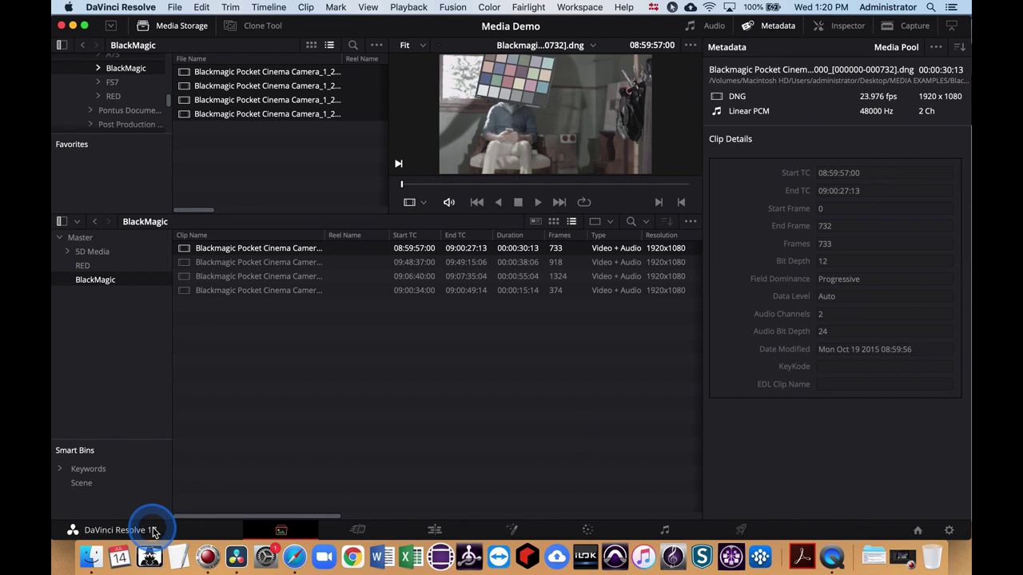
On the Edit page, create a new empty timeline named BlackMagic in the BlackMagic bin.
{"action": "left_click", "coordinate": [434, 531]}
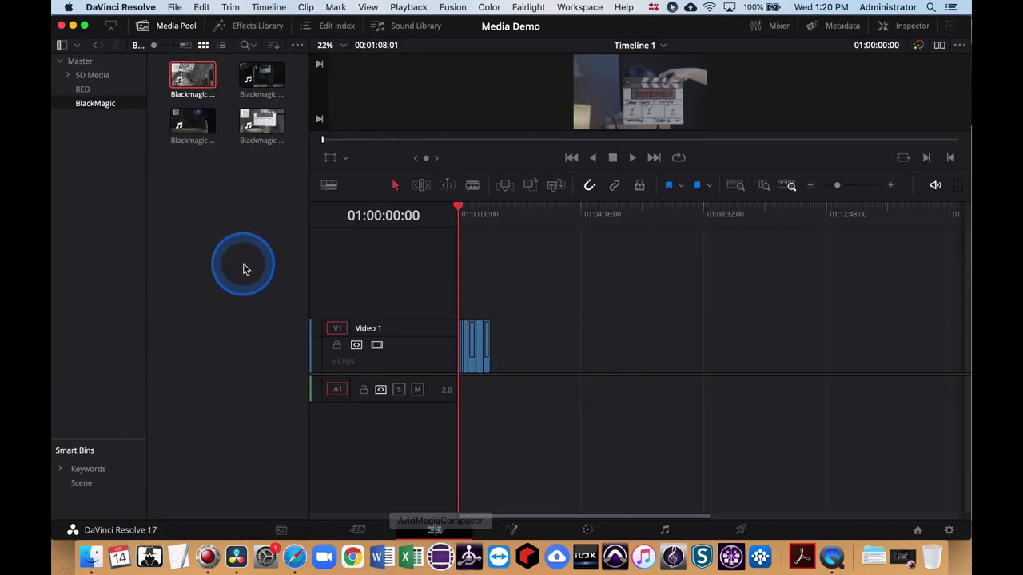
{"action": "right_click", "coordinate": [187, 224]}
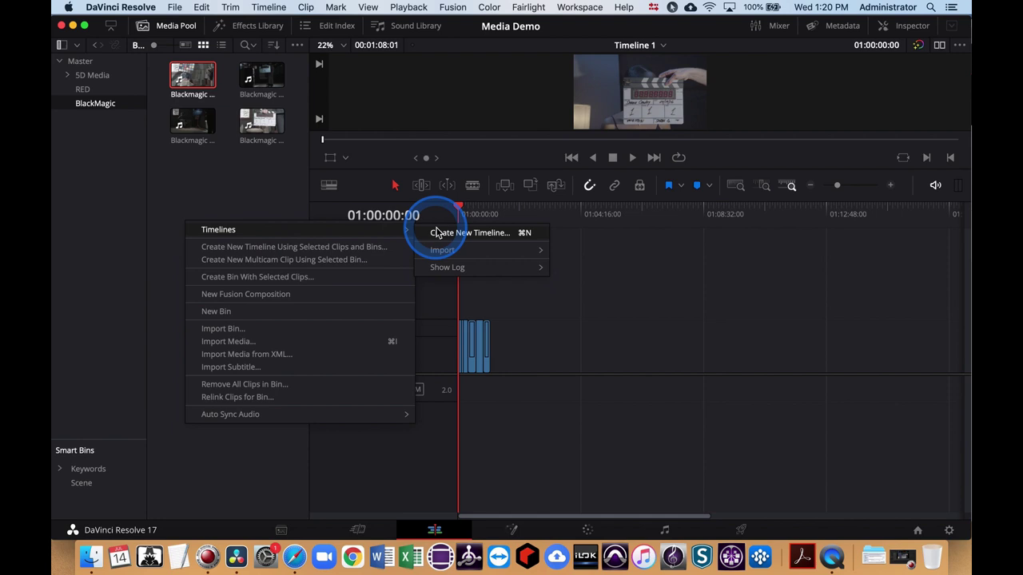
{"action": "left_click", "coordinate": [250, 224]}
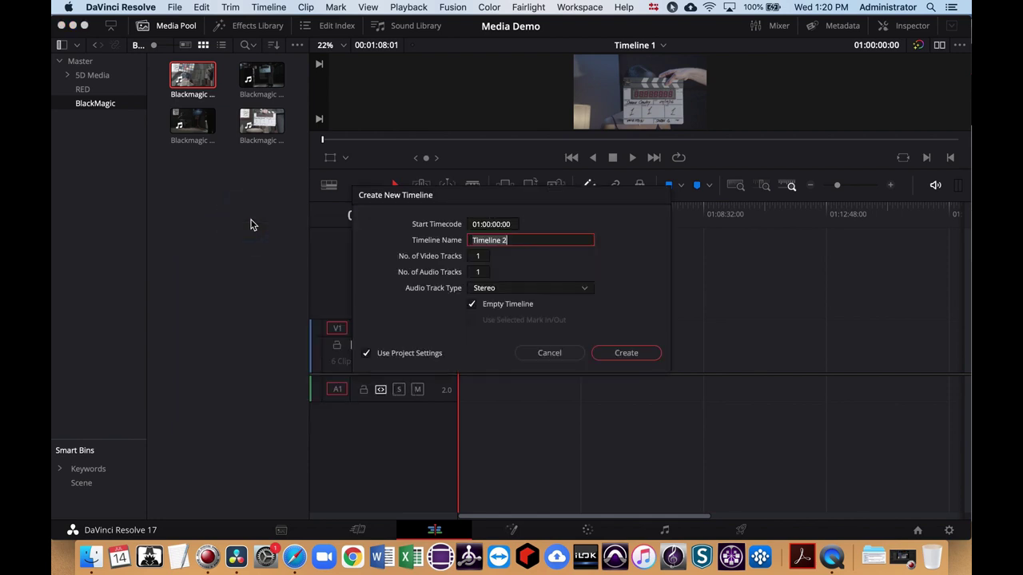
{"action": "left_click", "coordinate": [461, 233]}
{"action": "type", "text": "B"}
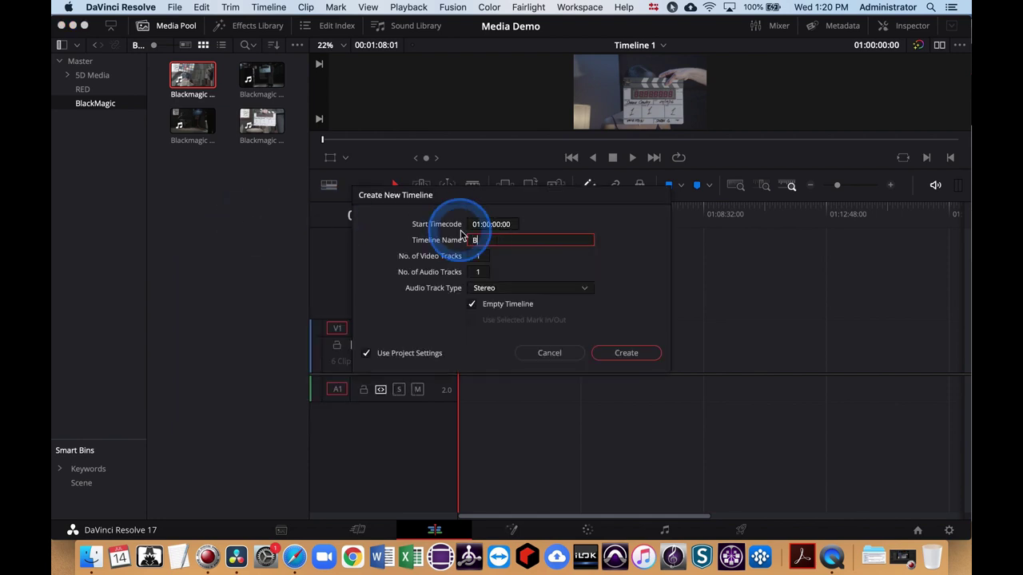
{"action": "type", "text": "lackMagic"}
{"action": "key", "text": "Return"}
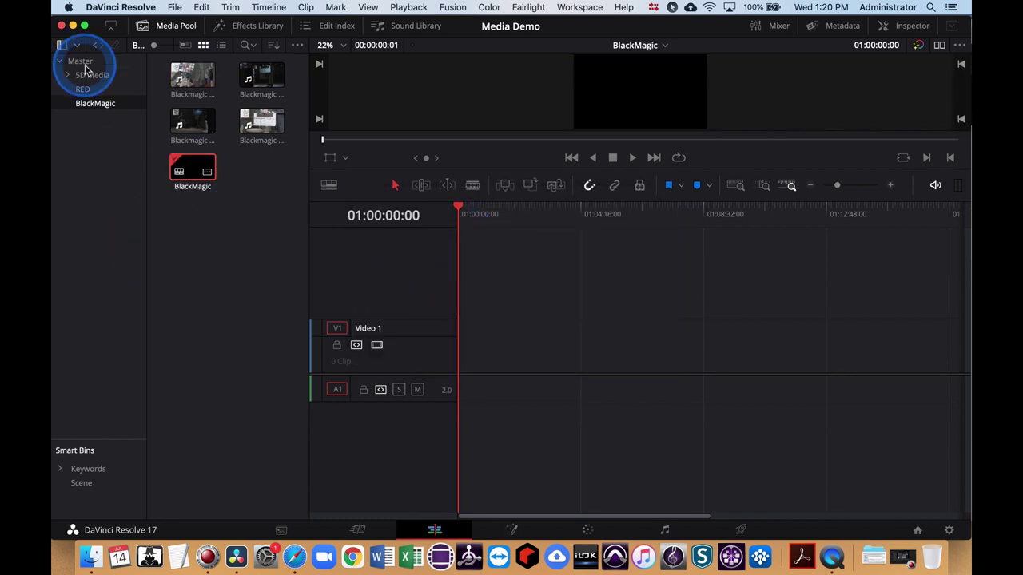
Place all four Blackmagic clips on the timeline, starting at its beginning, and enlarge the height of the Audio 1 track.
{"action": "left_click", "coordinate": [276, 181]}
{"action": "left_click_drag", "start_coordinate": [294, 142], "coordinate": [464, 352]}
{"action": "left_click_drag", "start_coordinate": [403, 402], "coordinate": [397, 482]}
{"action": "left_click", "coordinate": [467, 222]}
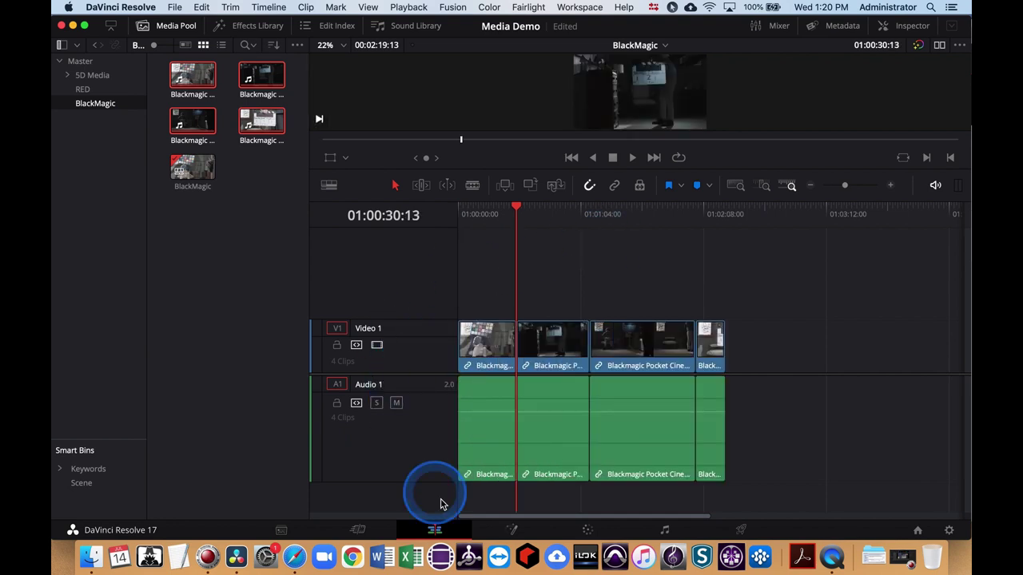
On the Deliver page, enable audio export for the BlackMagic timeline with the Linear PCM codec and a bit depth of 24.
{"action": "left_click", "coordinate": [742, 531]}
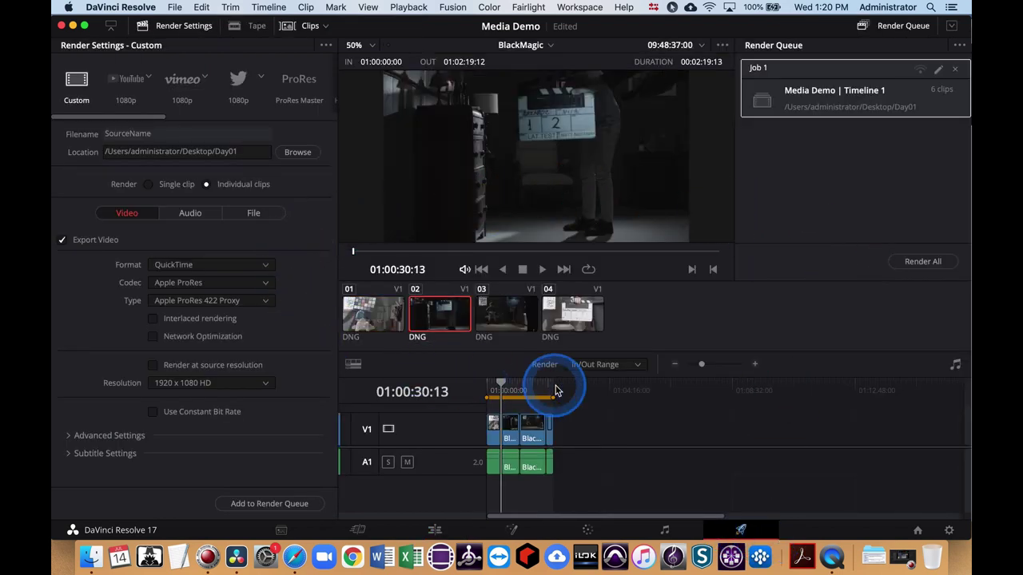
{"action": "left_click_drag", "start_coordinate": [503, 384], "coordinate": [468, 388]}
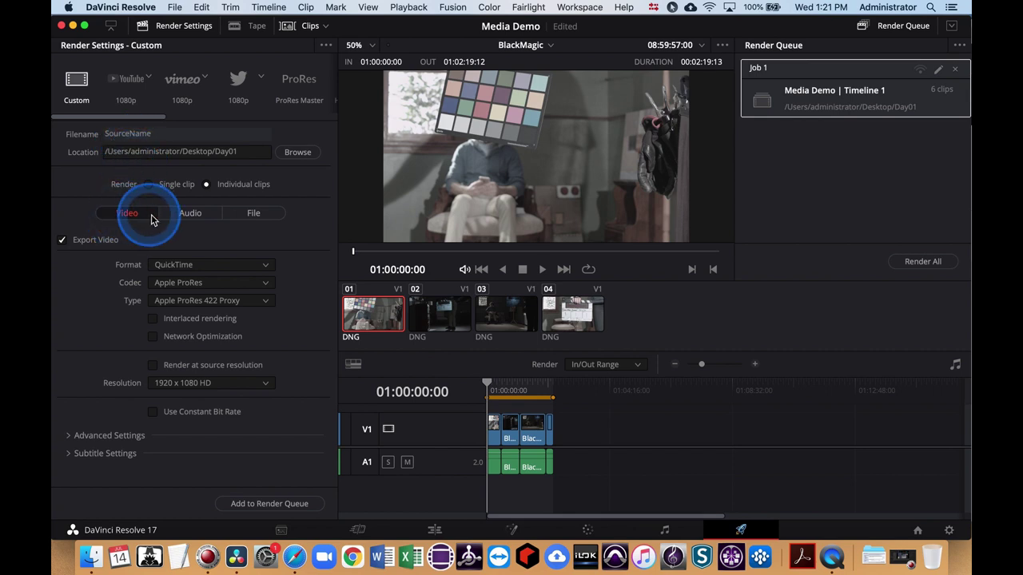
{"action": "left_click", "coordinate": [184, 213]}
{"action": "left_click", "coordinate": [65, 240]}
{"action": "left_click", "coordinate": [281, 273]}
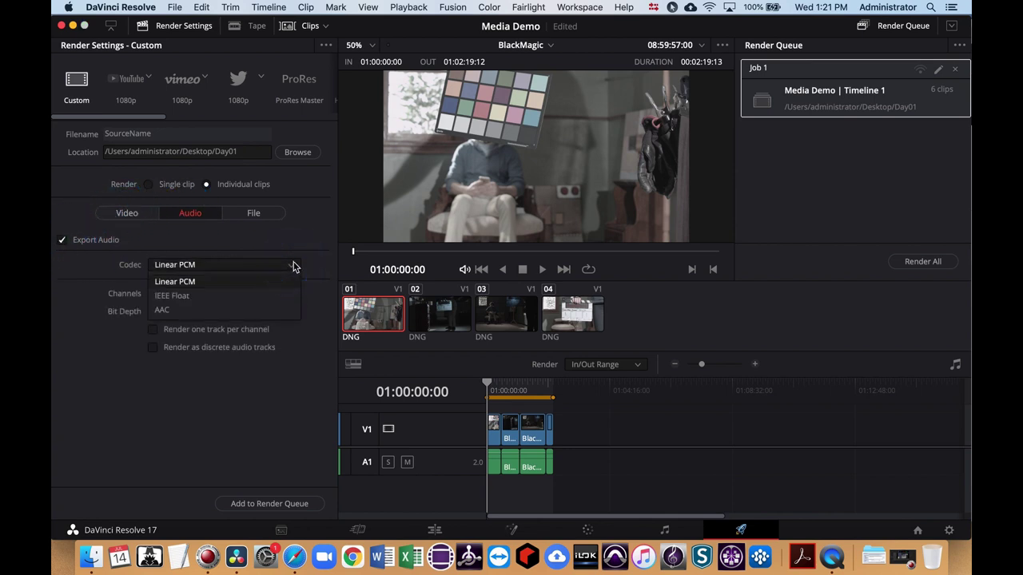
{"action": "mouse_move", "coordinate": [203, 295]}
{"action": "left_mouse_down"}
{"action": "mouse_move", "coordinate": [196, 313]}
{"action": "mouse_move", "coordinate": [206, 317]}
{"action": "mouse_move", "coordinate": [196, 282]}
{"action": "left_mouse_up"}
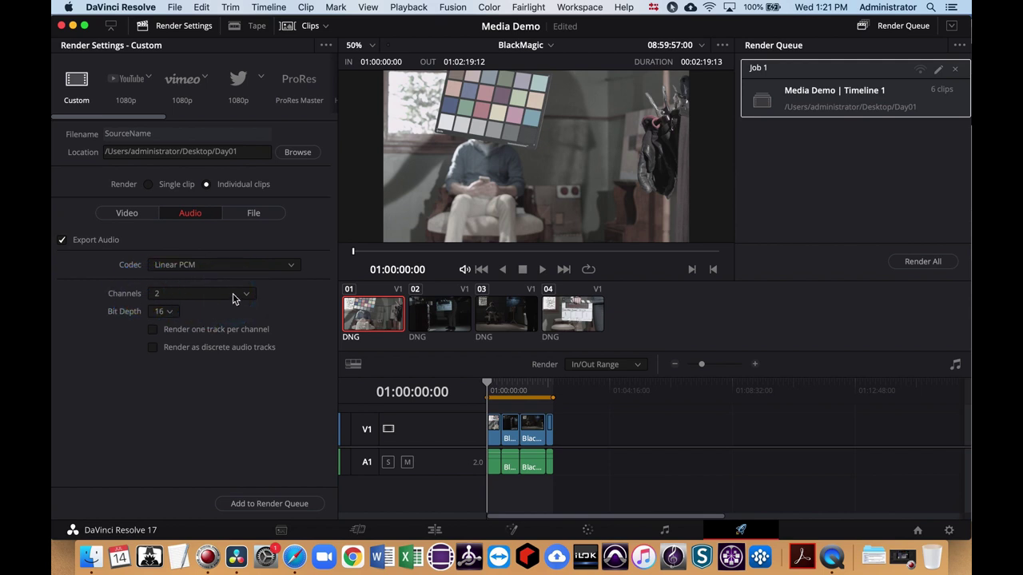
{"action": "left_click", "coordinate": [166, 312]}
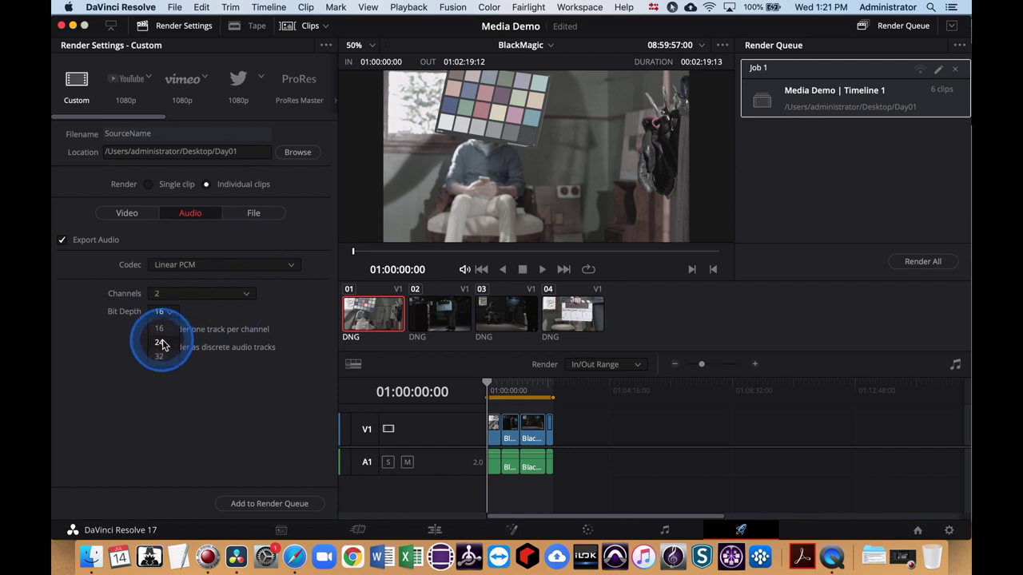
{"action": "left_click", "coordinate": [163, 344]}
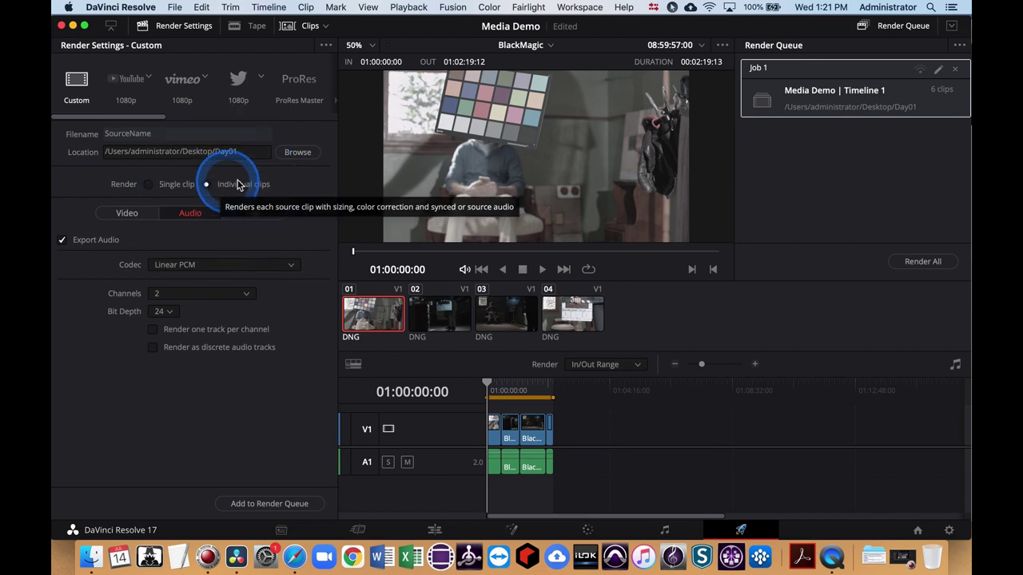
Check the file naming and video settings, and add the BlackMagic timeline to the render queue.
{"action": "left_click", "coordinate": [254, 213]}
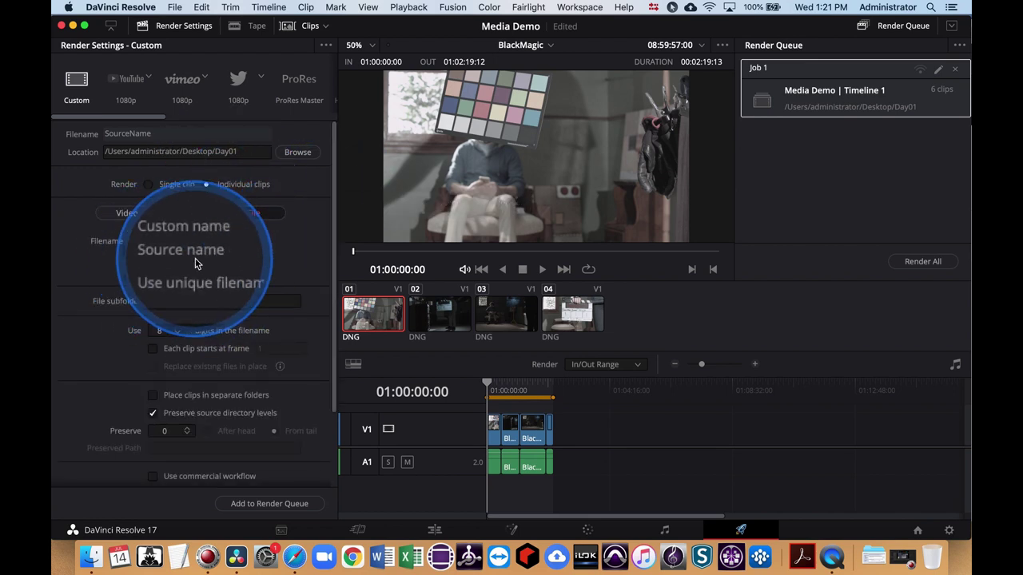
{"action": "left_click", "coordinate": [127, 212]}
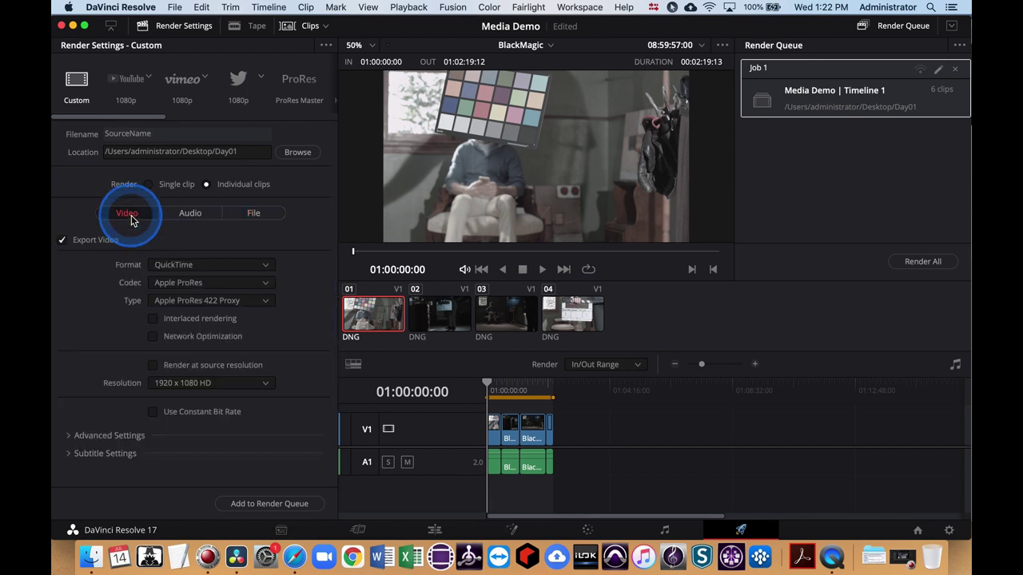
{"action": "left_click", "coordinate": [250, 505]}
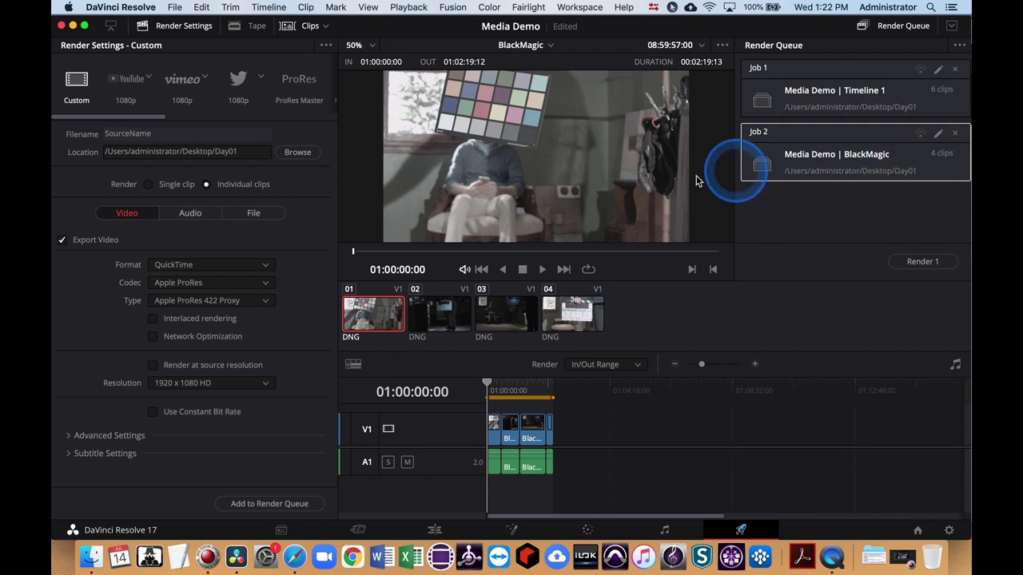
Set the video format to MXF OP-Atom, codec DNxHD and type 1080p 36 8-bit, and open the output file naming settings.
{"action": "left_click", "coordinate": [266, 265]}
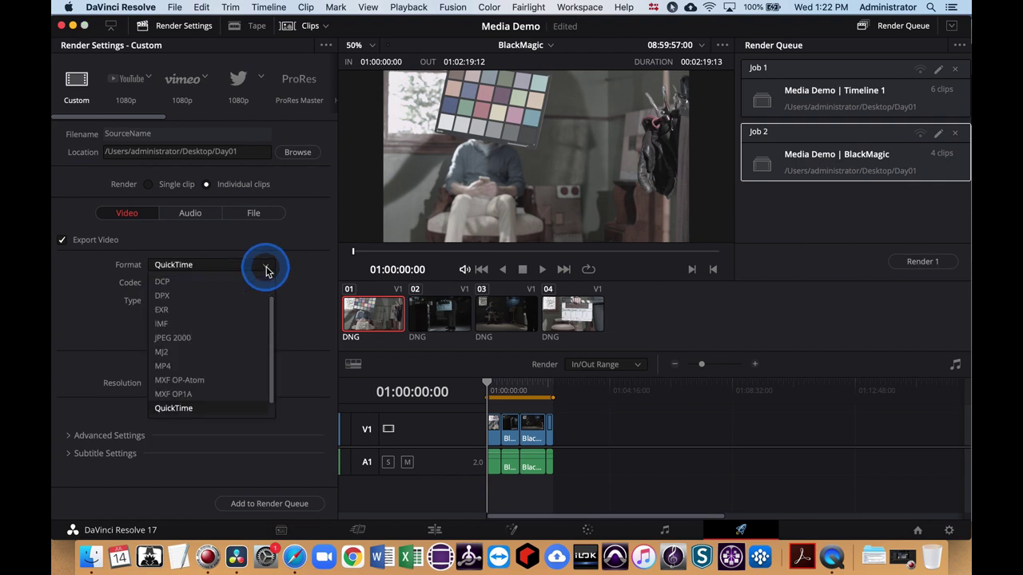
{"action": "left_click", "coordinate": [206, 387]}
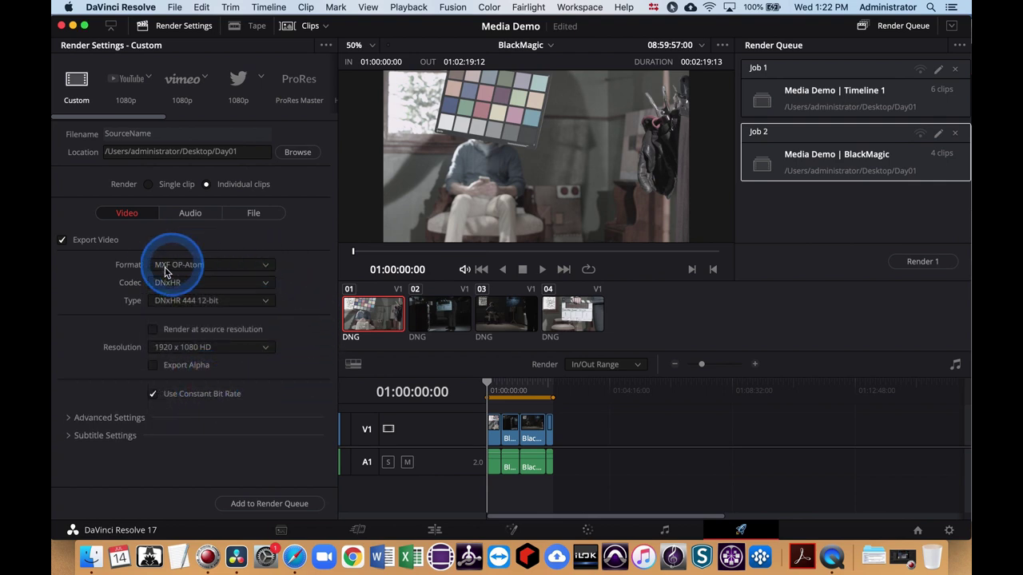
{"action": "left_click", "coordinate": [266, 286]}
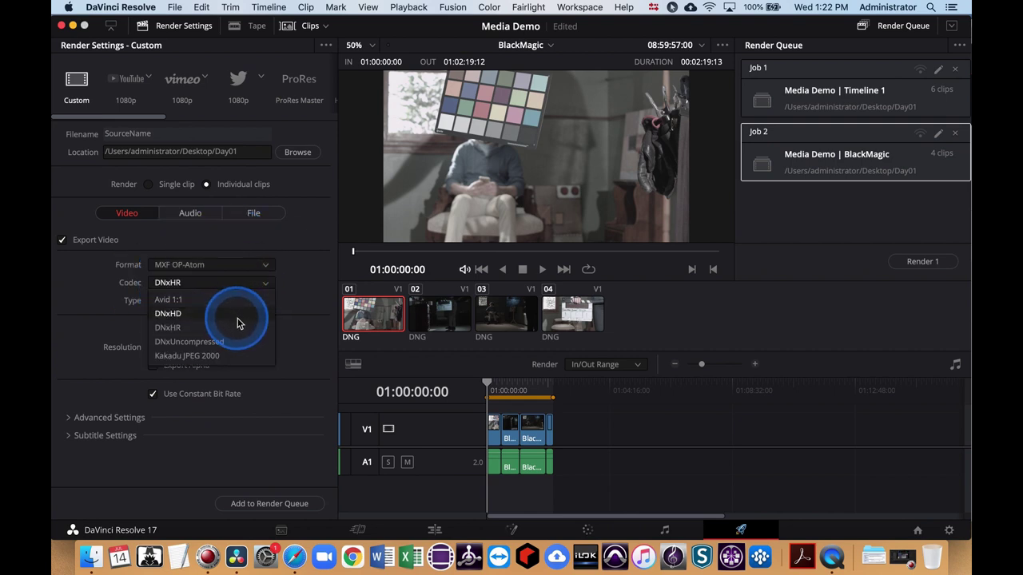
{"action": "left_click", "coordinate": [179, 320]}
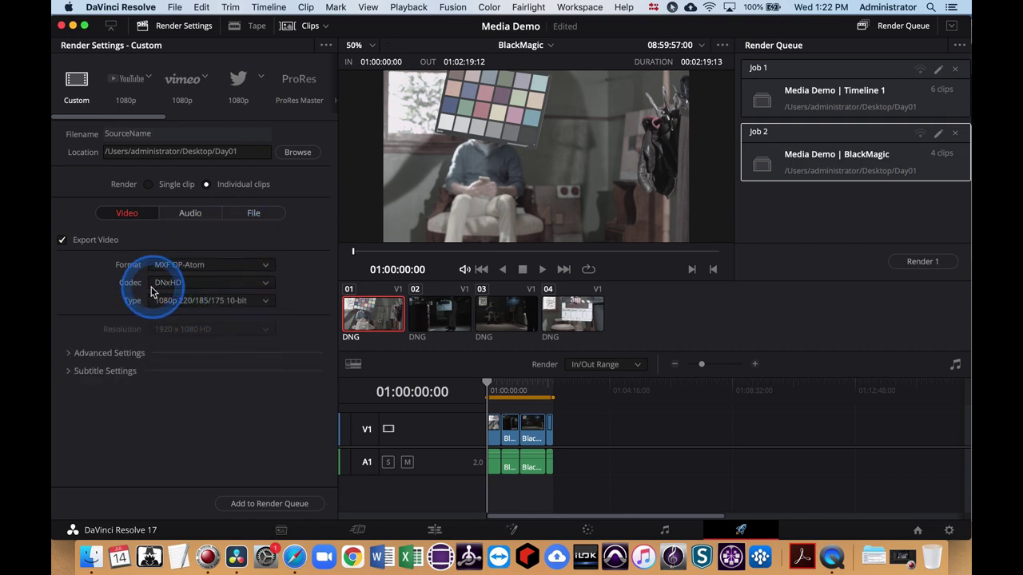
{"action": "left_click", "coordinate": [264, 302]}
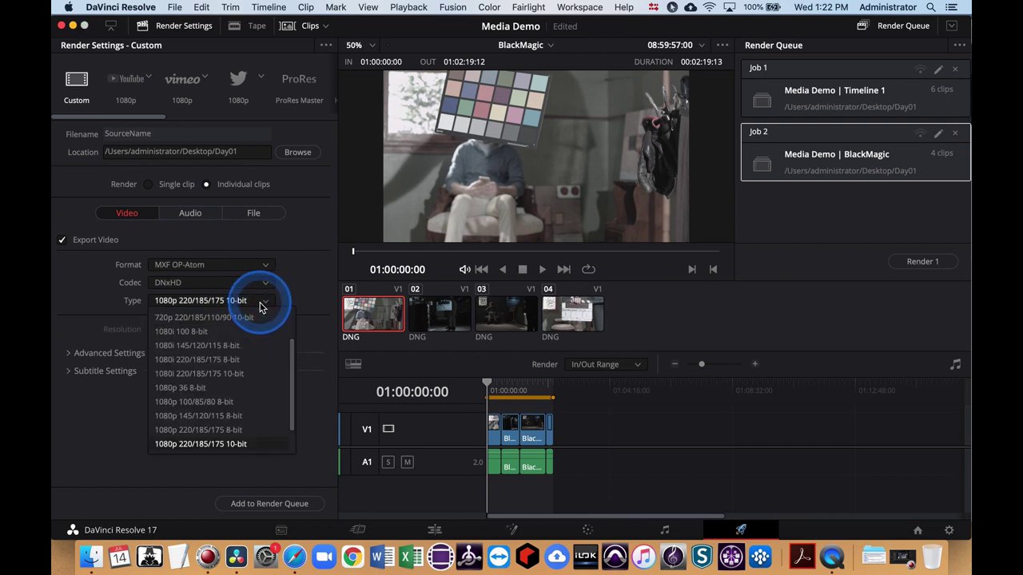
{"action": "left_click", "coordinate": [190, 389]}
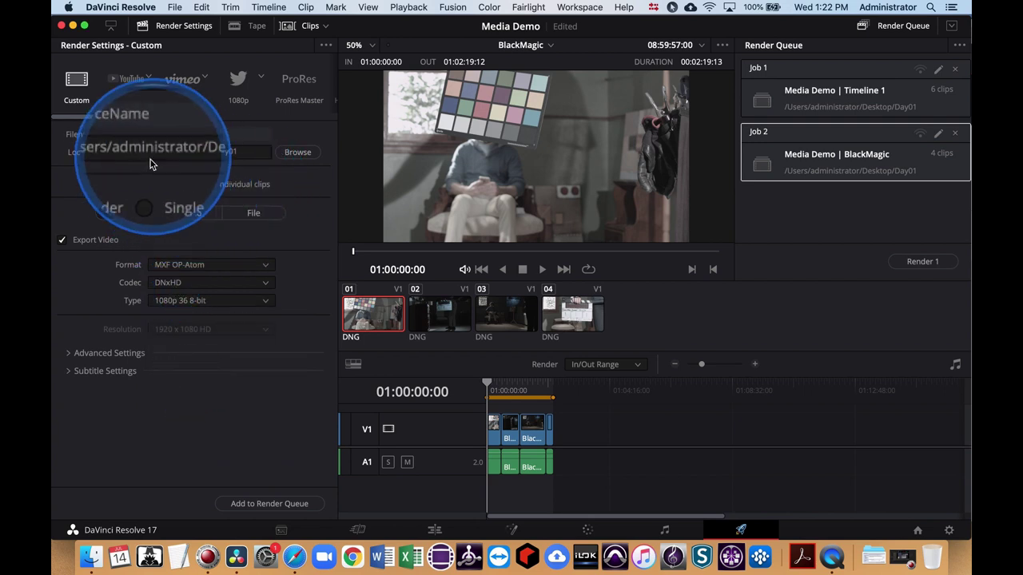
{"action": "left_click", "coordinate": [253, 213]}
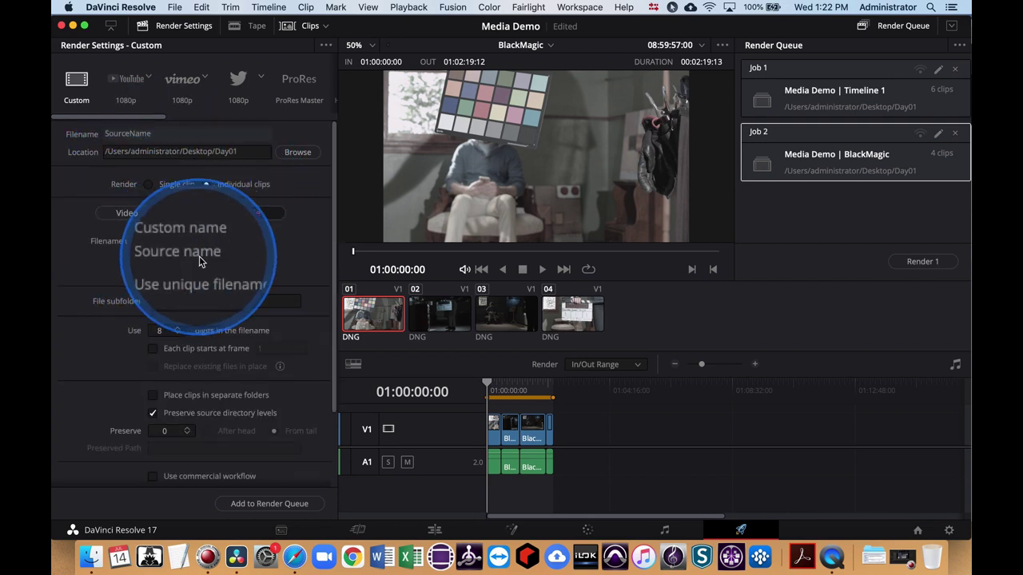